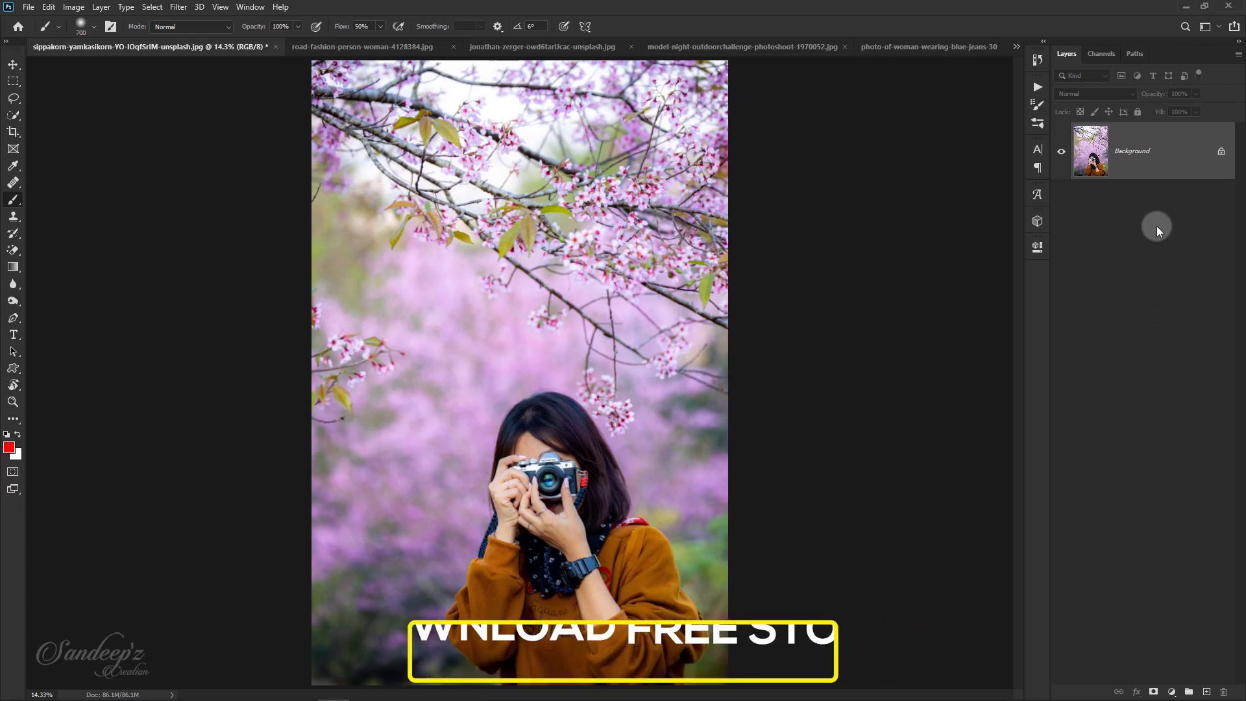
Step: Duplicate the portrait's Background layer and run the Camera Raw Filter on the copy
mouse_move(1157, 156)
mouse_down()
mouse_move(1162, 358)
mouse_move(1207, 691)
mouse_up()
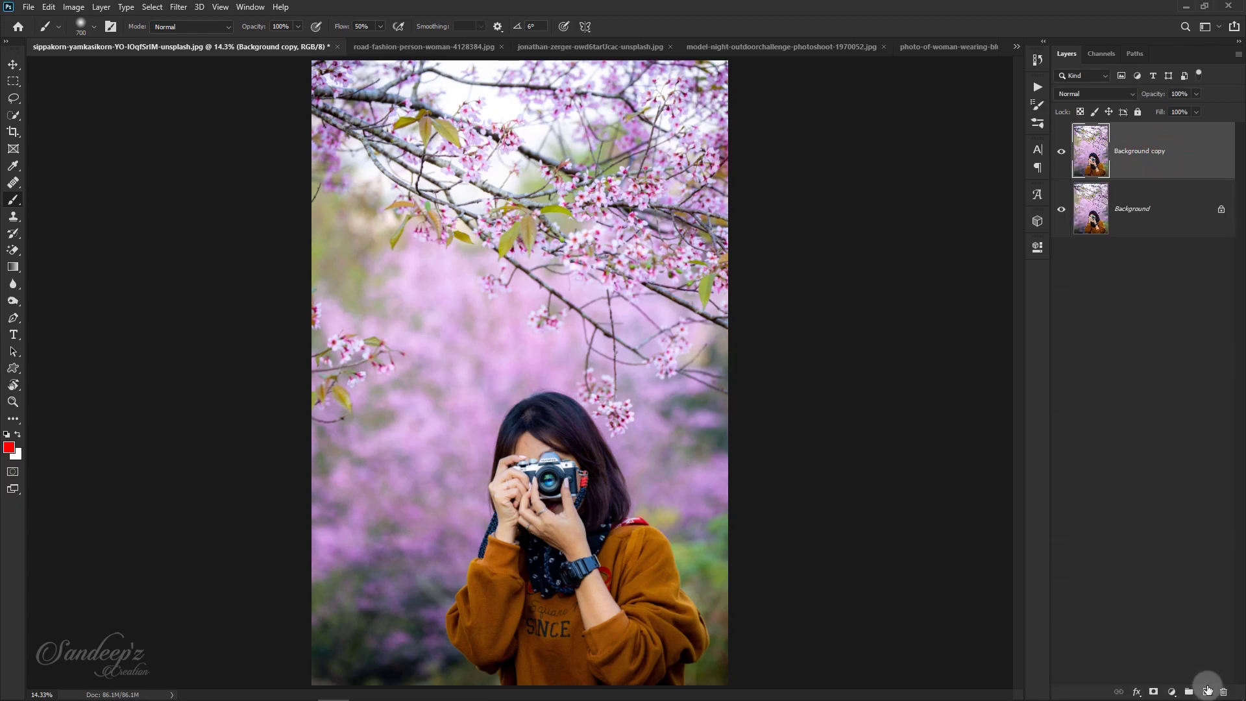
click(177, 7)
click(192, 85)
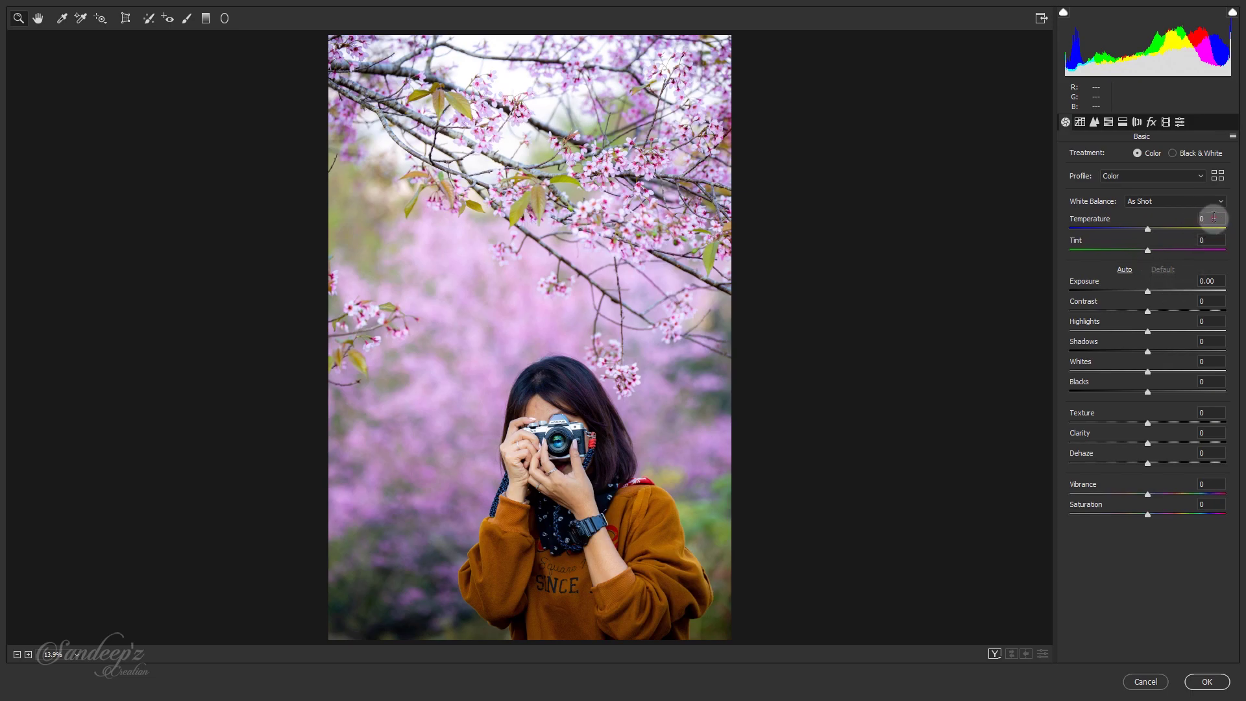
Step: Set Temperature to +7 and Contrast to -50 in the Basic panel
click(1211, 219)
text(7)
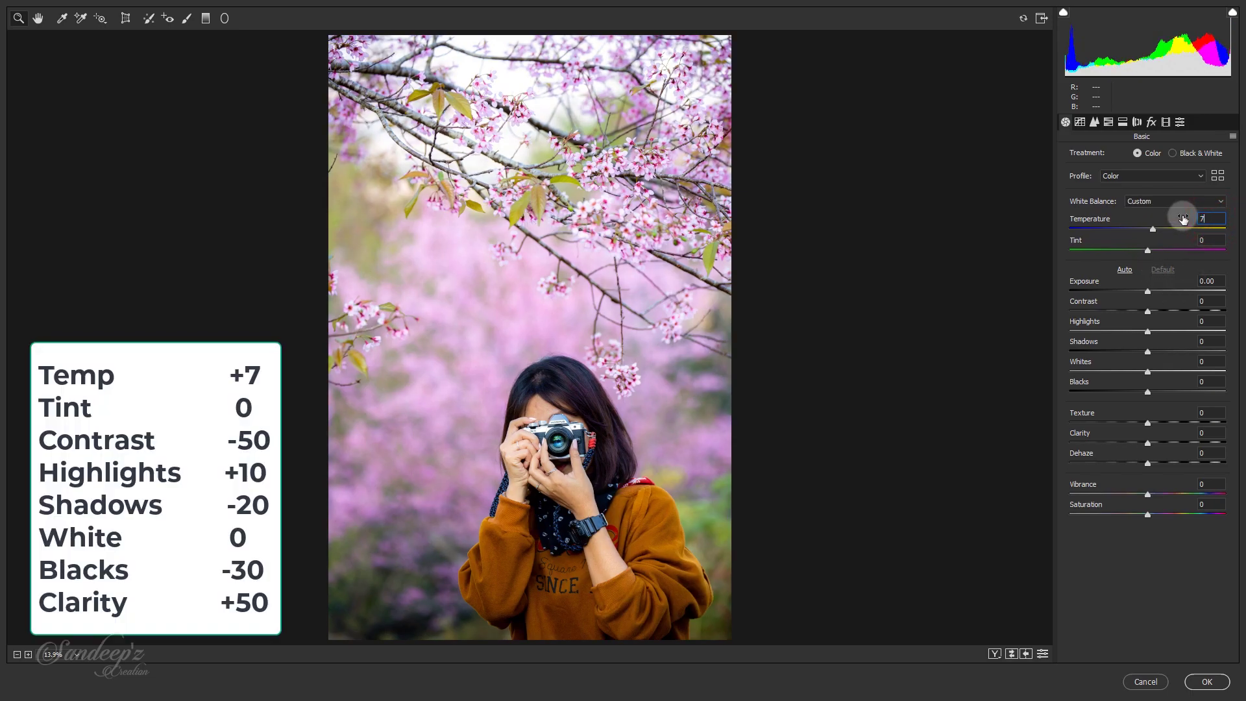
click(1210, 302)
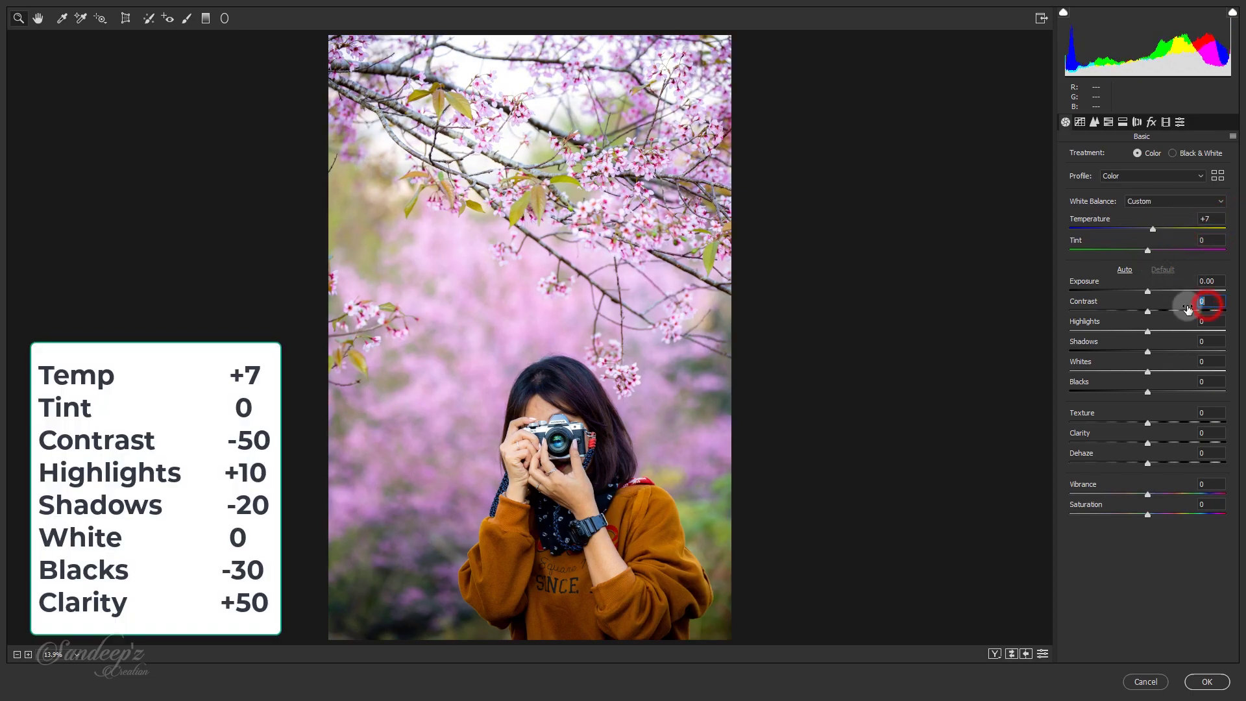
drag(1147, 311, 1113, 313)
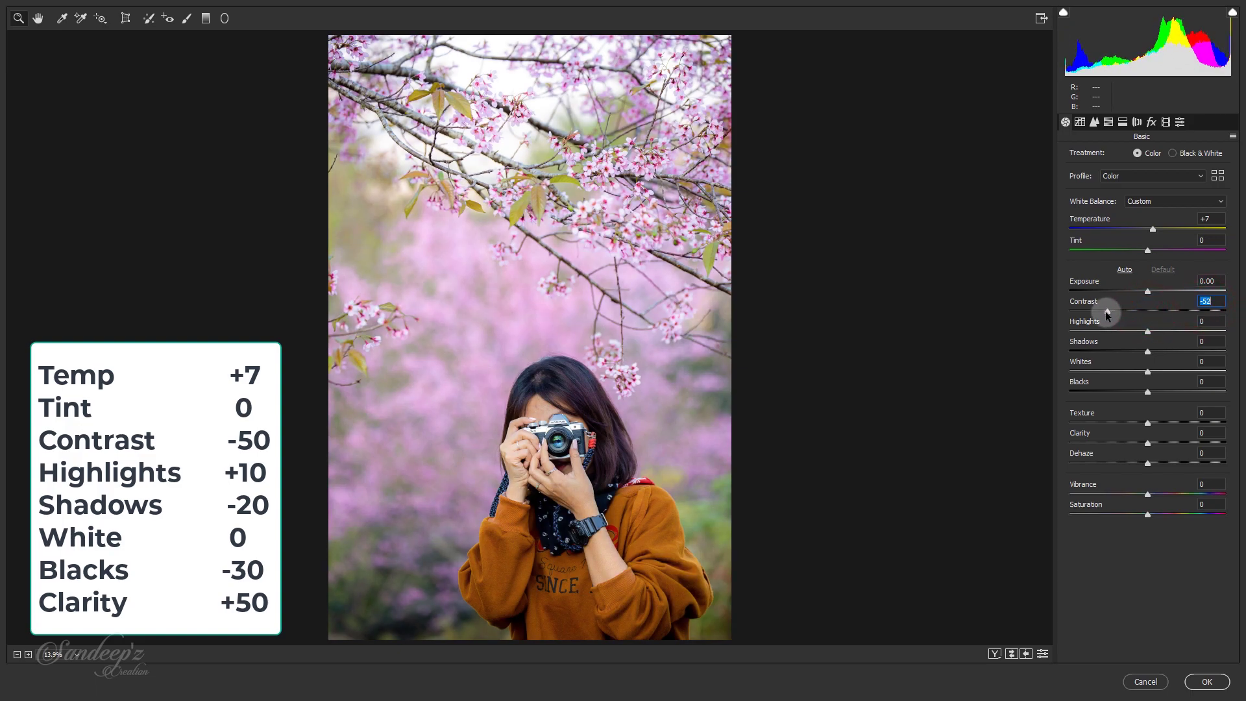
drag(1110, 313, 1108, 313)
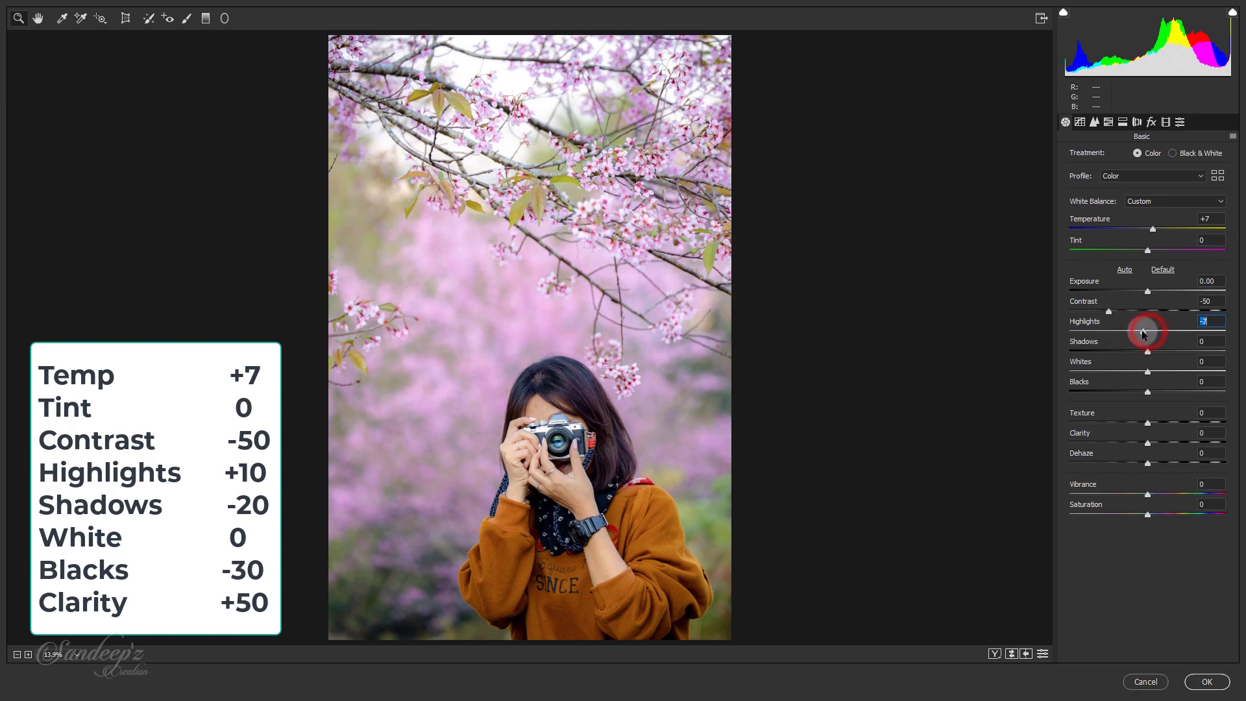
Step: Set Highlights +10, Shadows -20, Blacks -30 and Clarity +50
drag(1149, 333, 1158, 334)
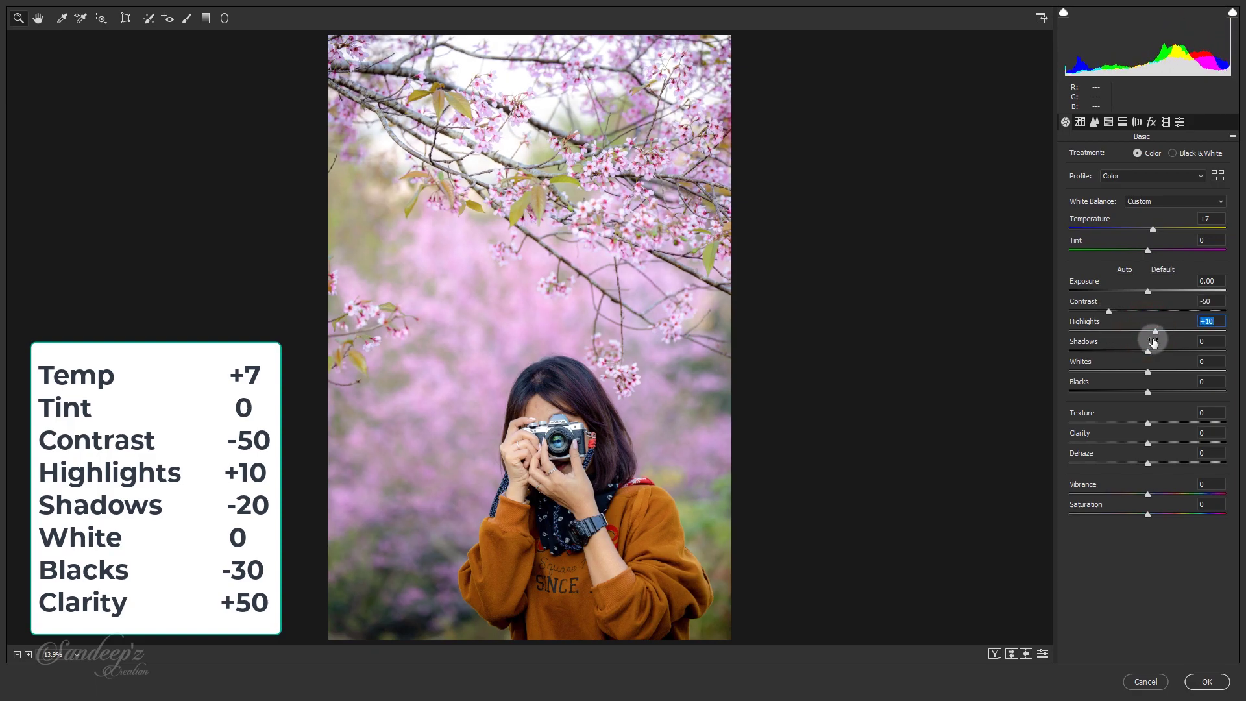
drag(1147, 352, 1132, 352)
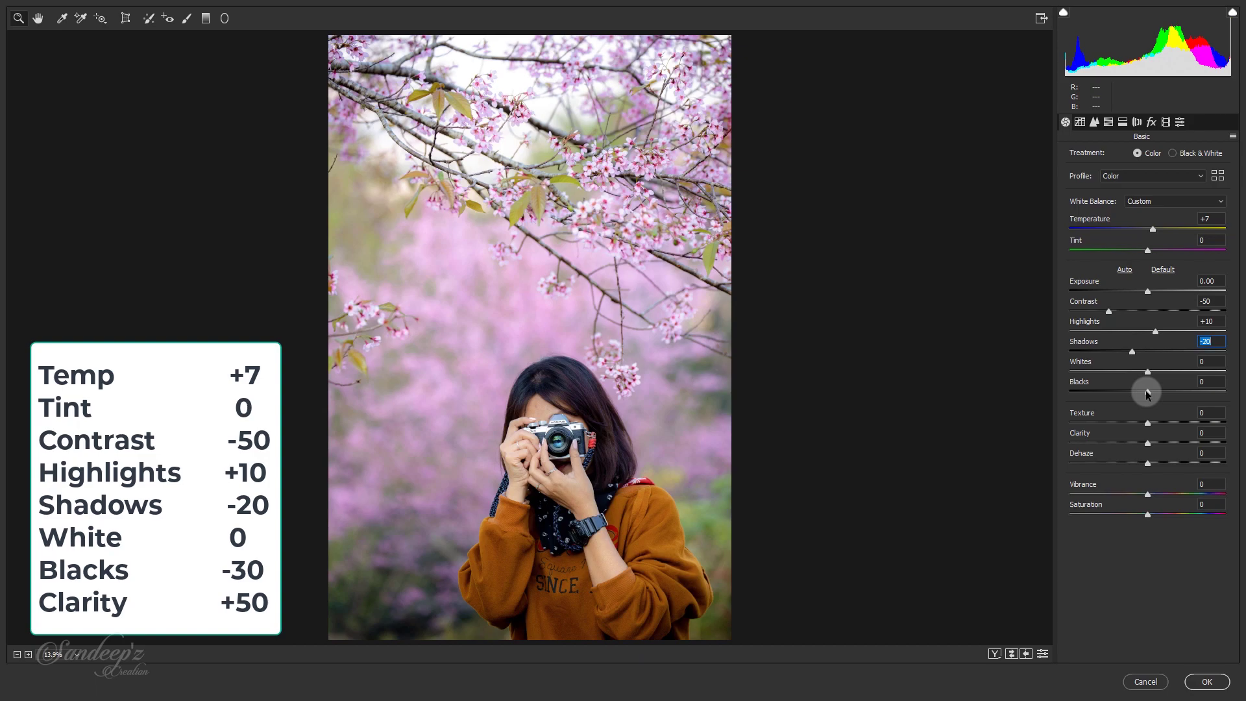
drag(1147, 391, 1128, 392)
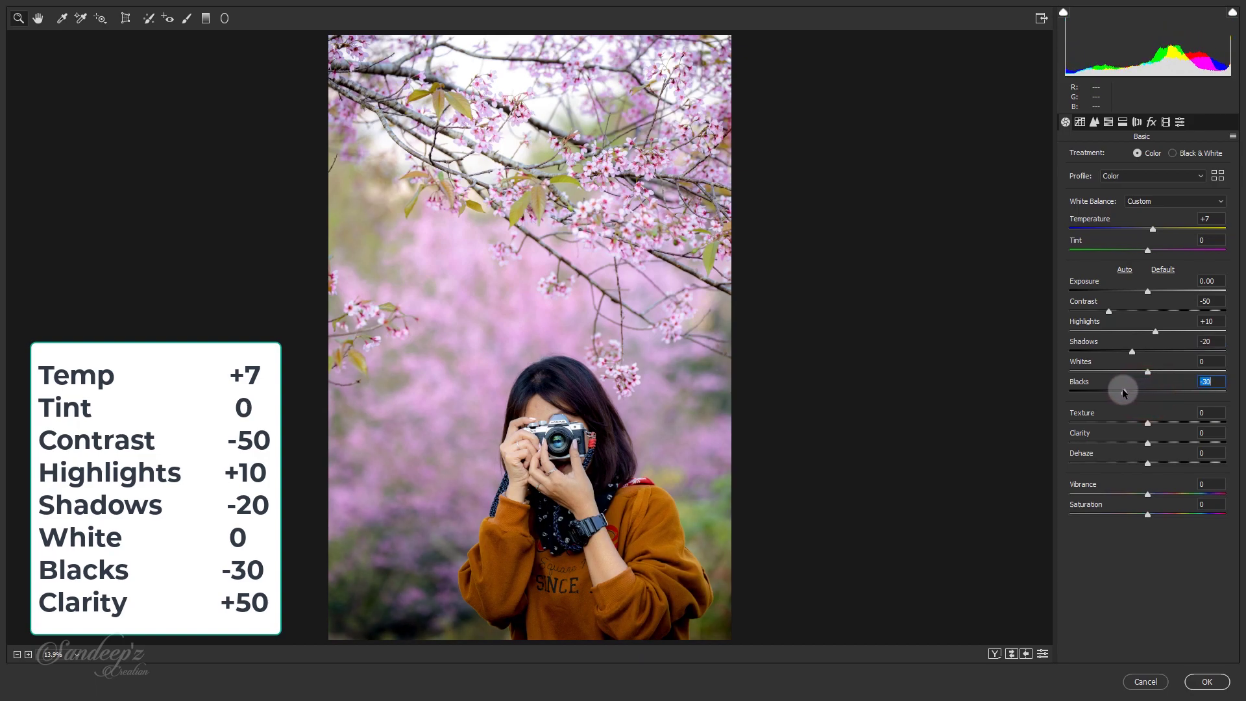
click(1202, 433)
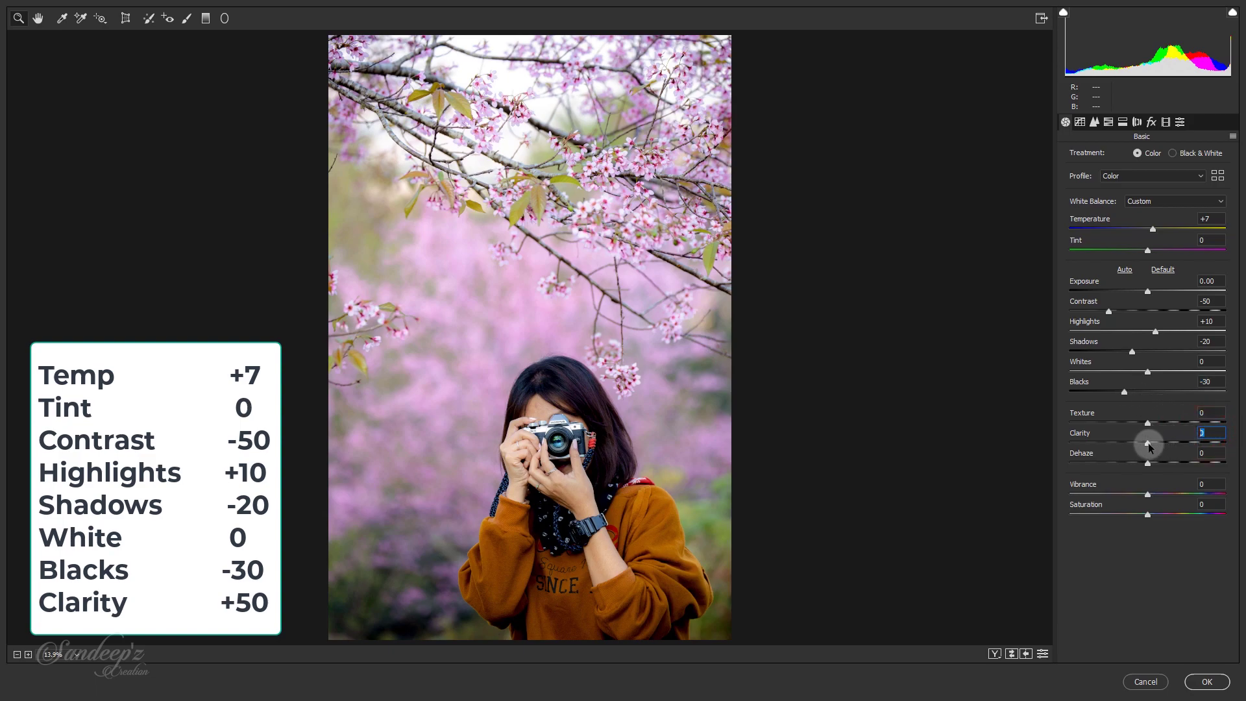
drag(1148, 443, 1186, 447)
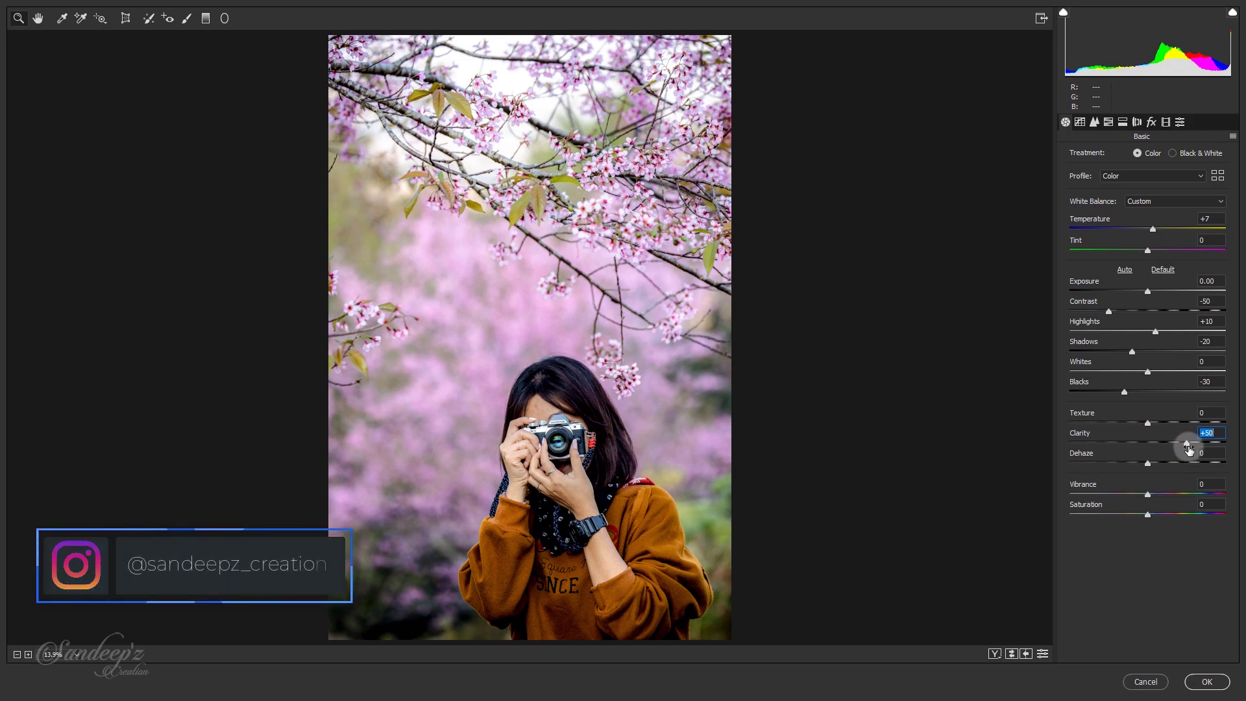
drag(1186, 446, 1187, 446)
click(1081, 123)
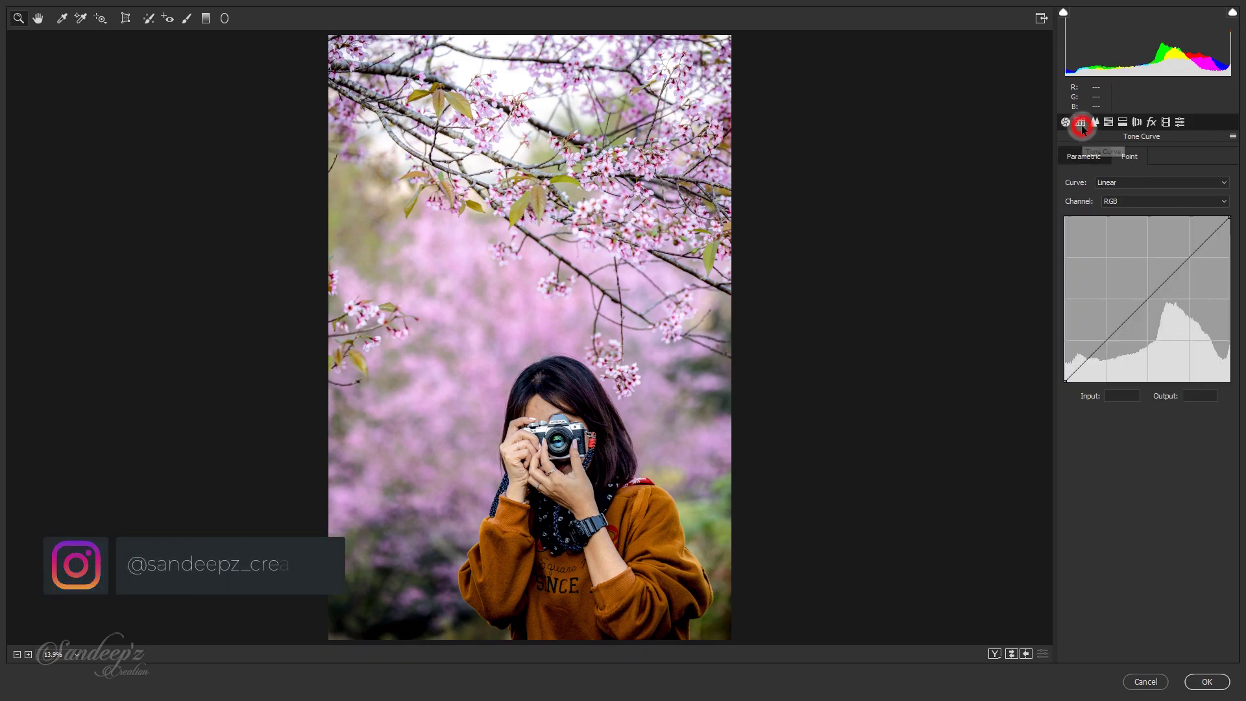
Step: Fade the point curve by lifting the black endpoint and capping the white endpoint at 250
click(1134, 313)
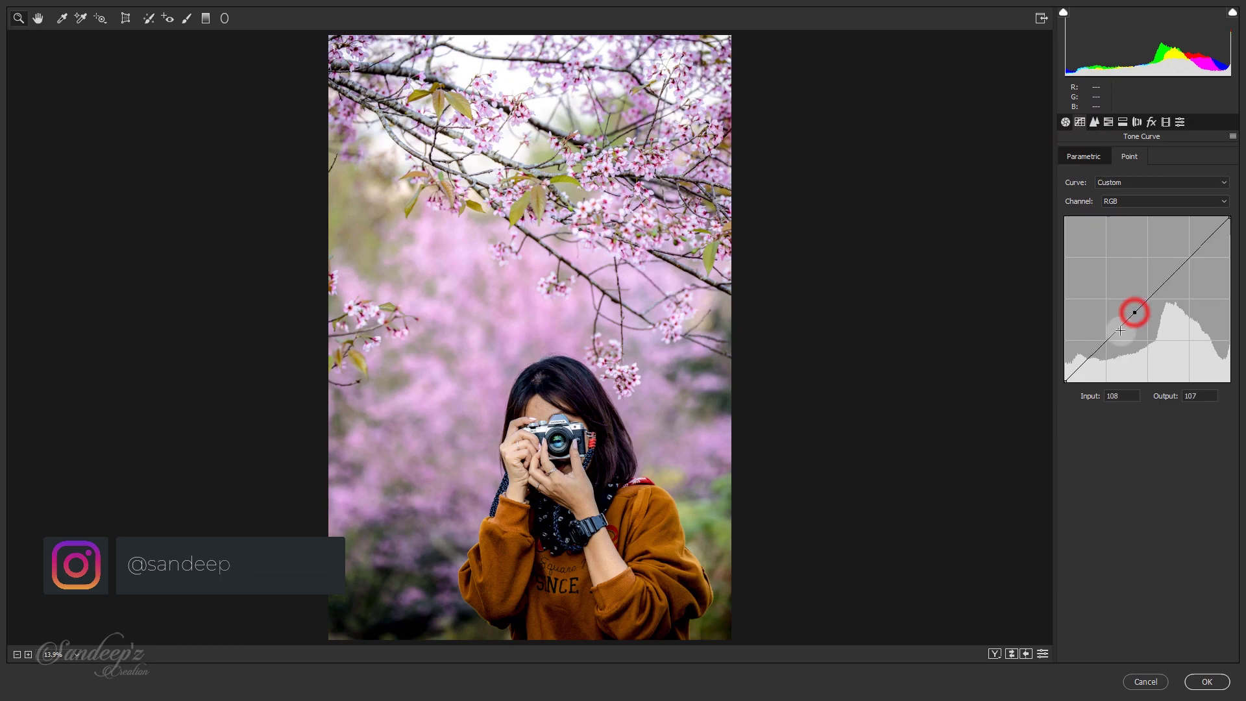
click(1063, 378)
drag(1062, 378, 1048, 371)
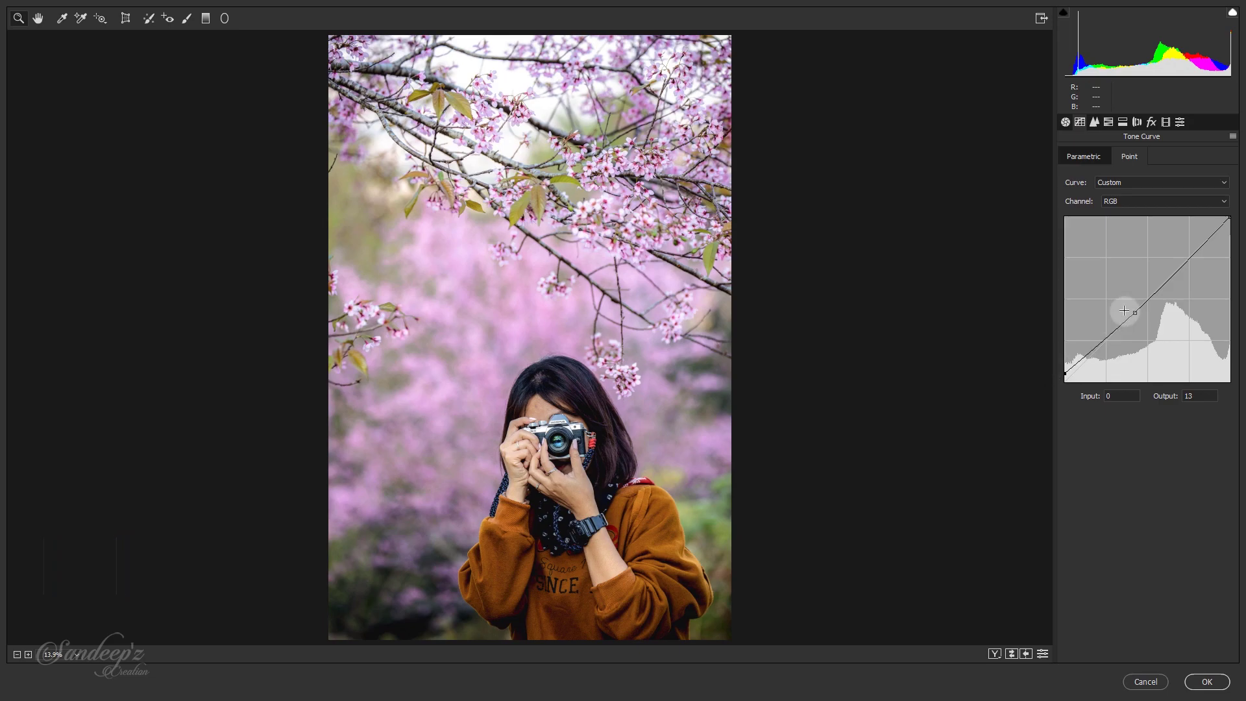
click(1189, 257)
drag(1189, 257, 1190, 258)
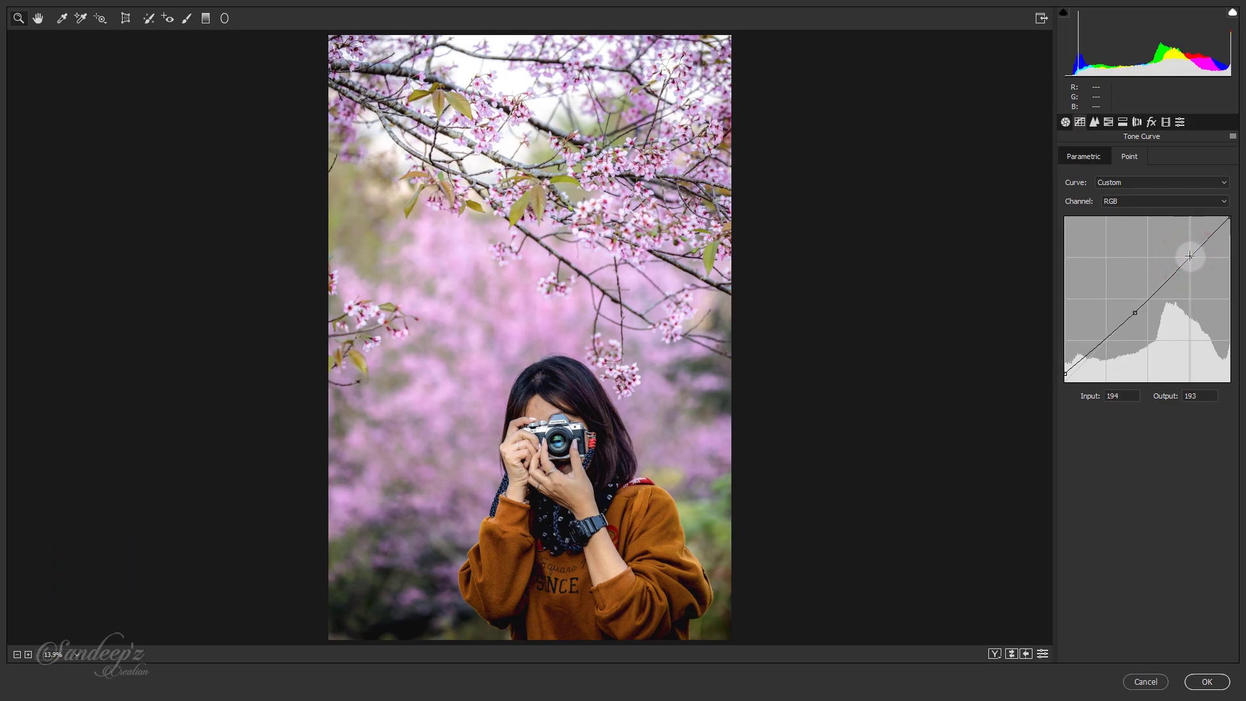
drag(1229, 219, 1235, 220)
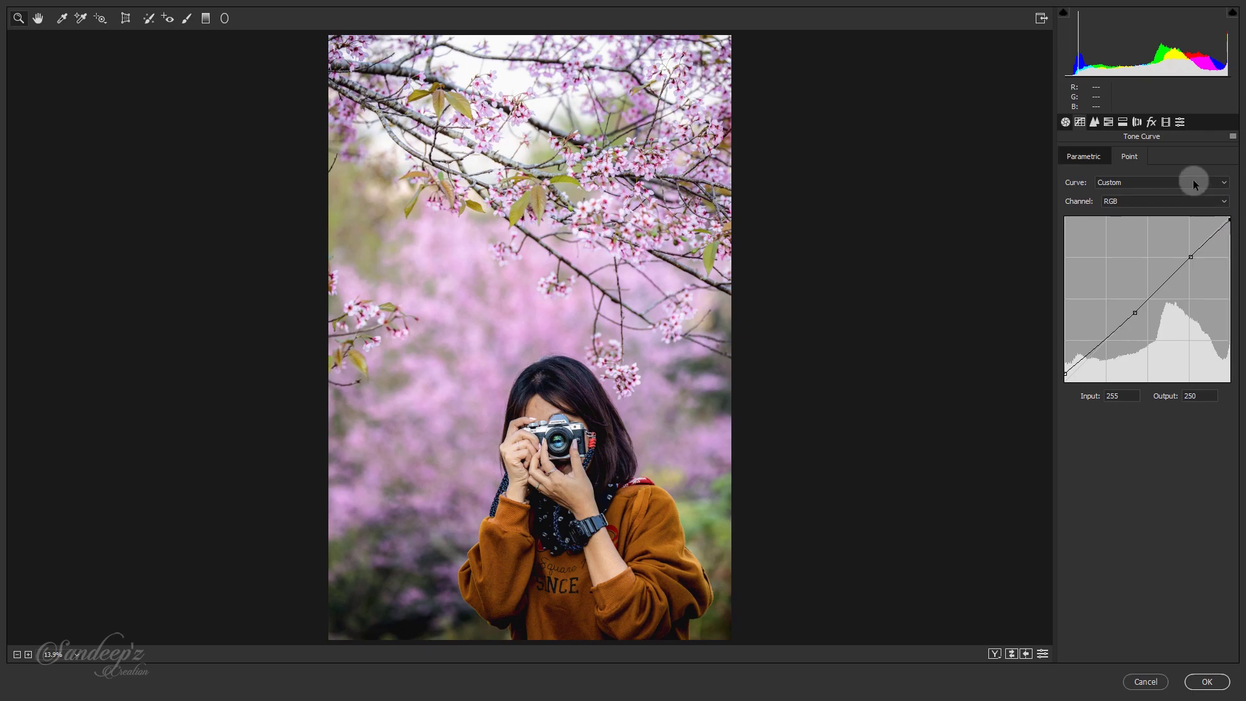
click(1109, 123)
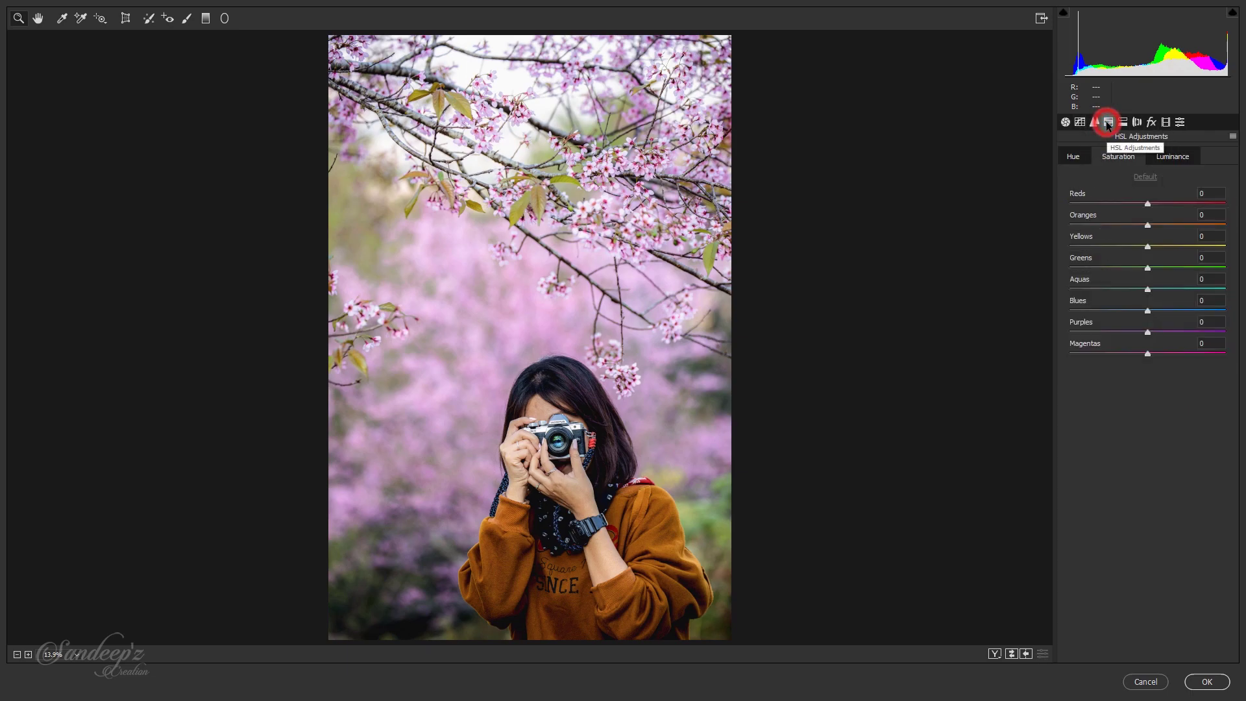
Step: Set the HSL Hue values to Reds +10 and Yellows -50
click(1073, 156)
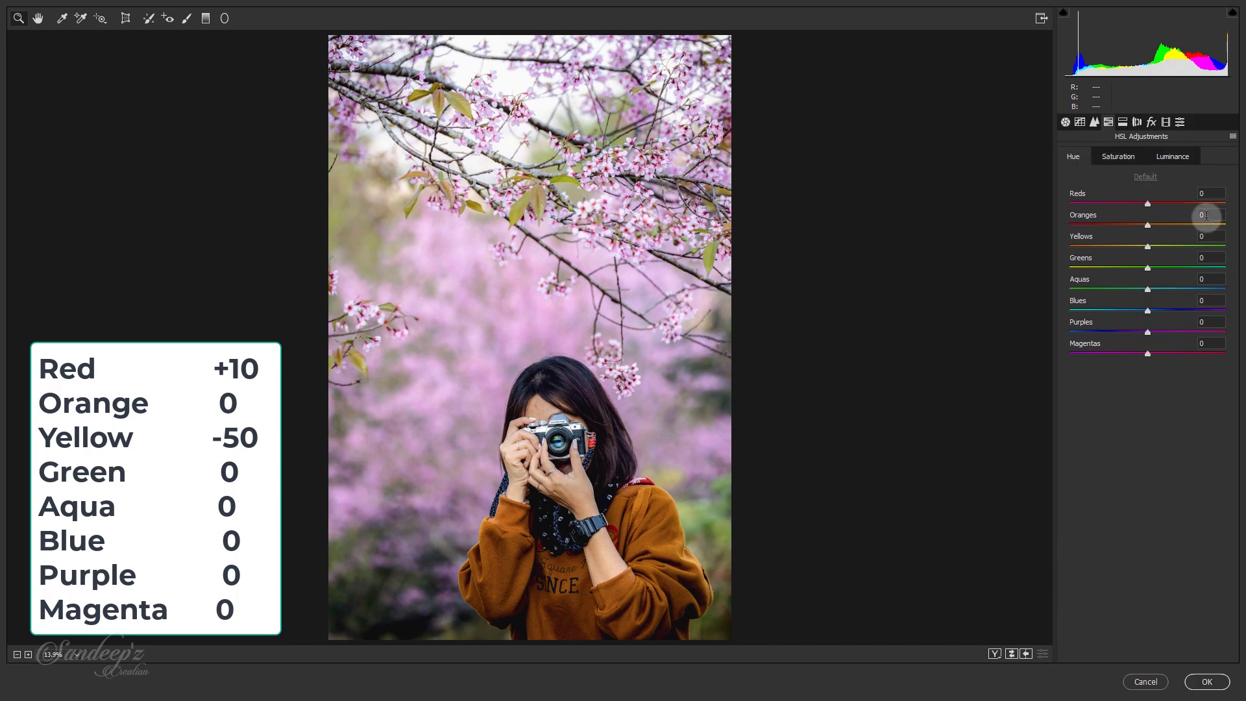
click(1202, 194)
click(1201, 236)
text(-50)
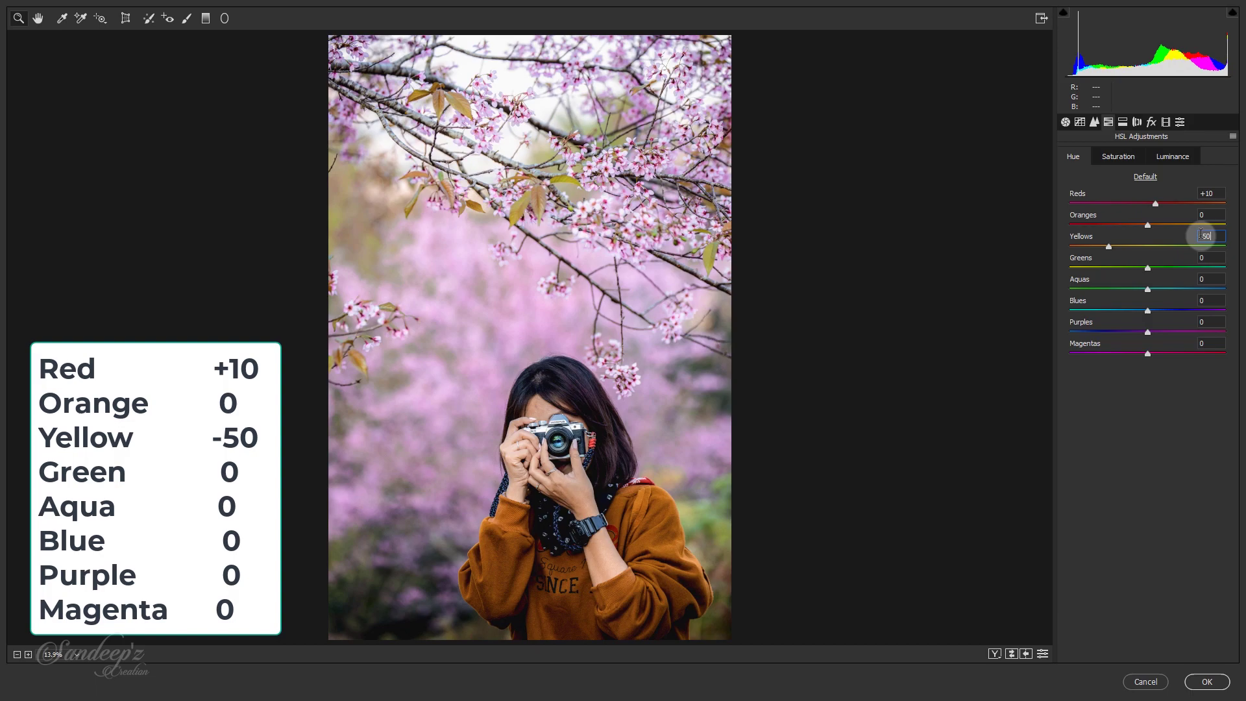
Step: Set HSL Saturation to Oranges -10, Yellows -90, and Greens through Magentas -100
click(1123, 157)
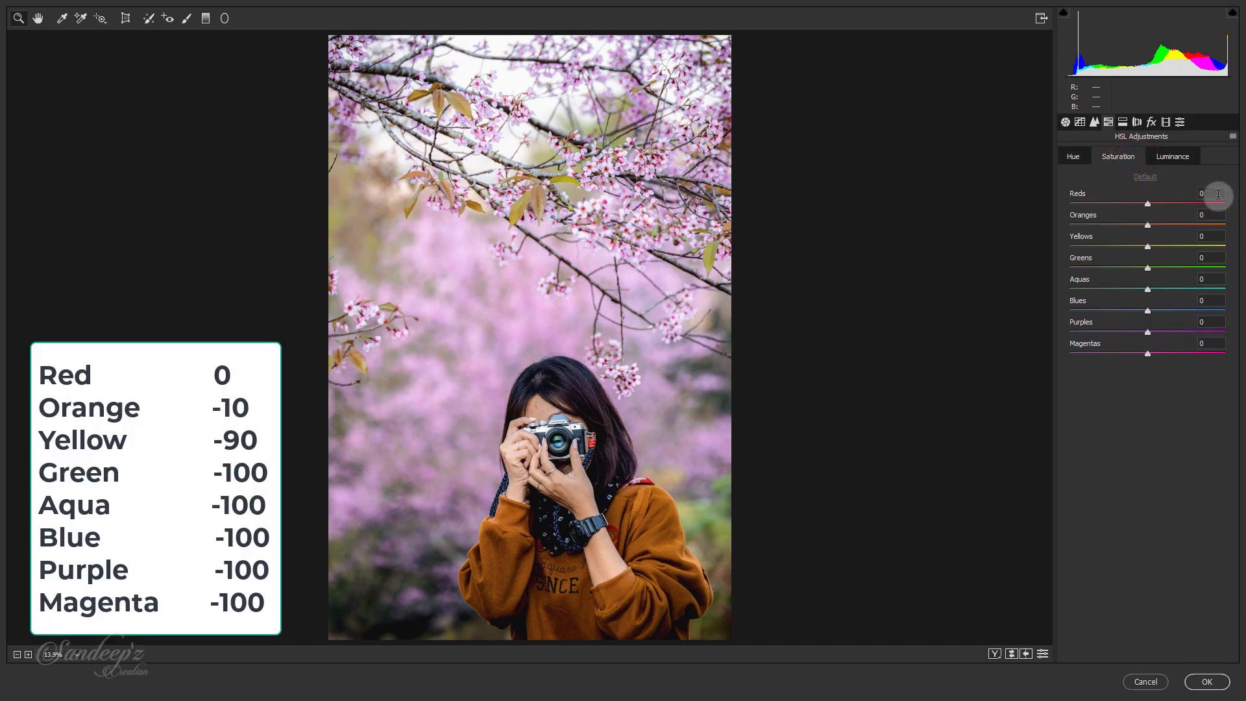
click(1218, 193)
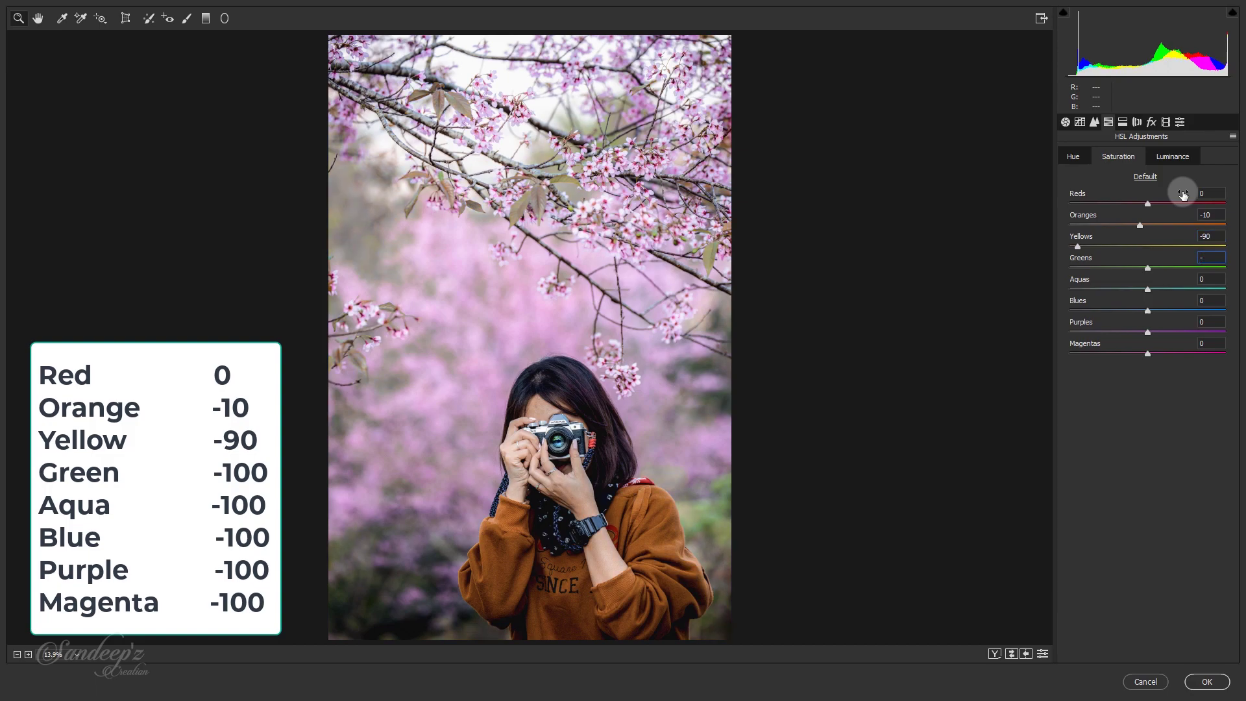
text(00)
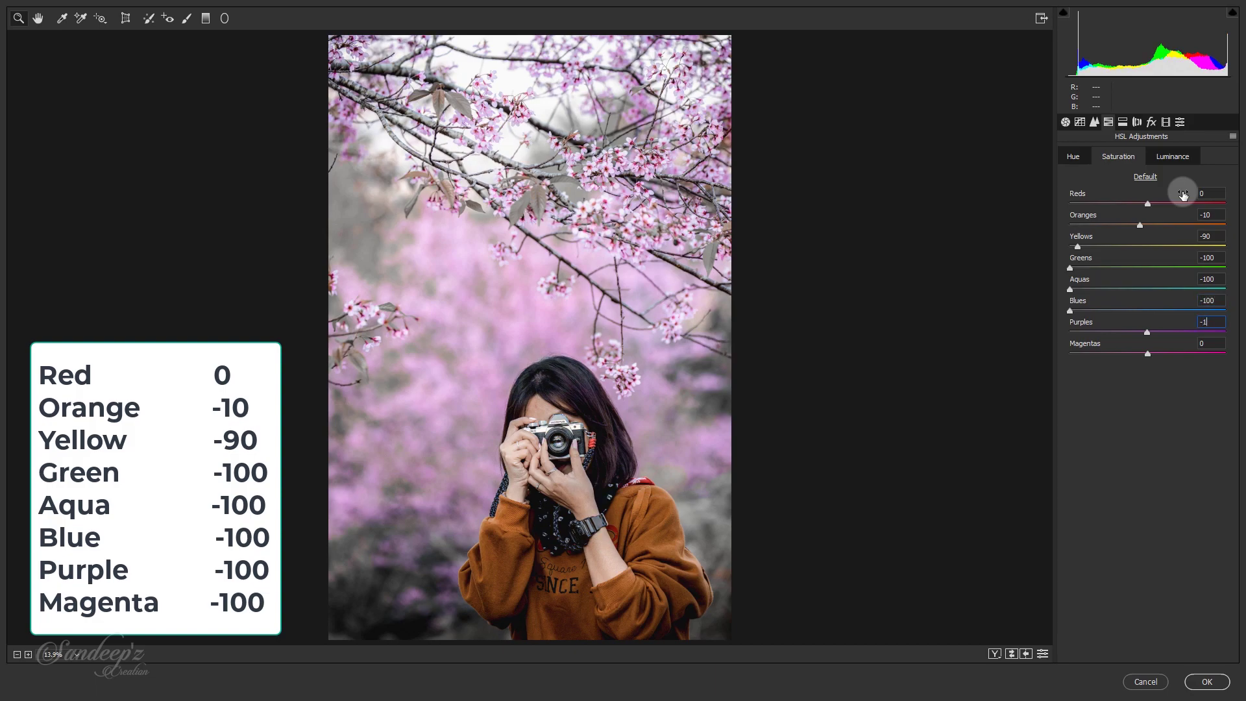
text(00)
key(Tab)
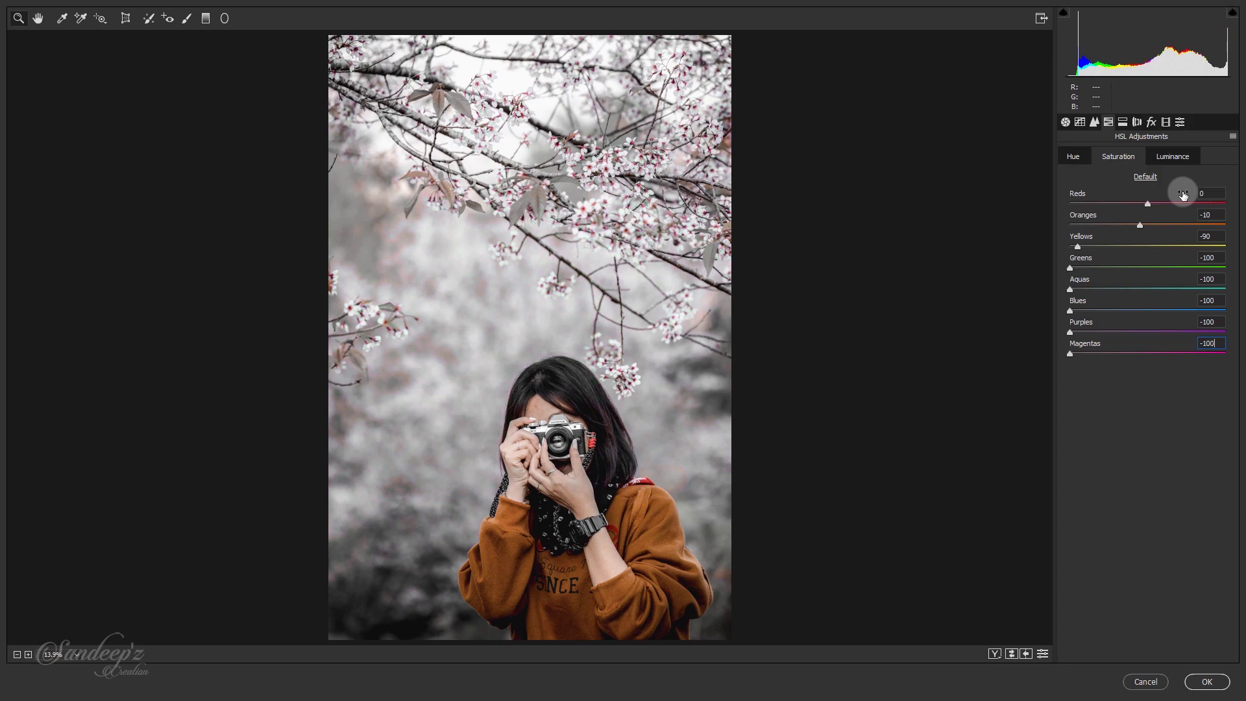
Step: Raise Oranges luminance to +5 and set split-toning highlights to Hue 210, Saturation 2
click(1173, 157)
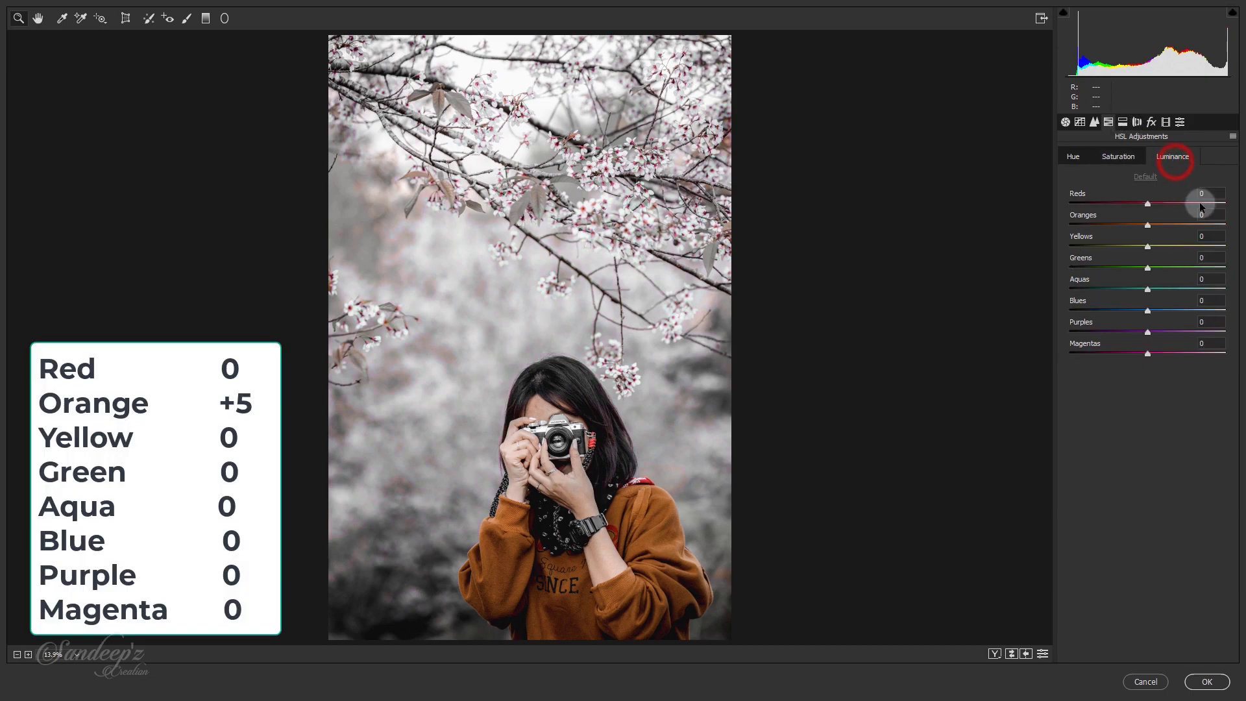
click(1207, 214)
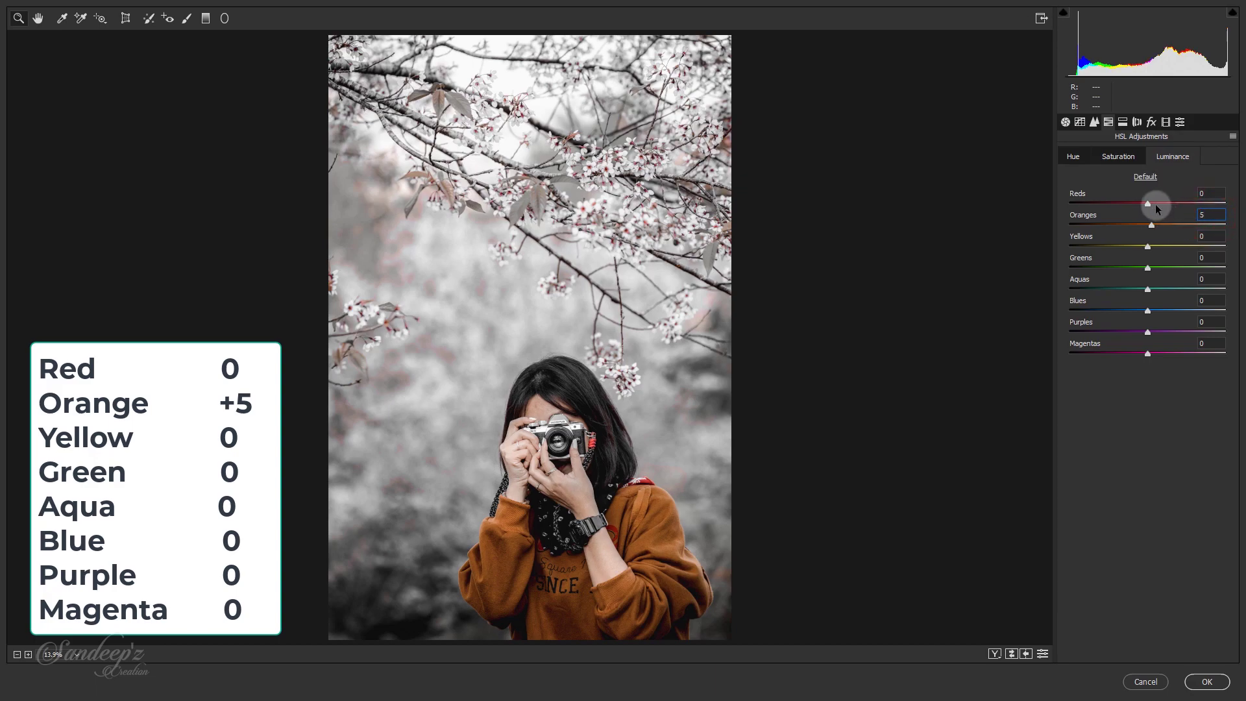
click(1125, 122)
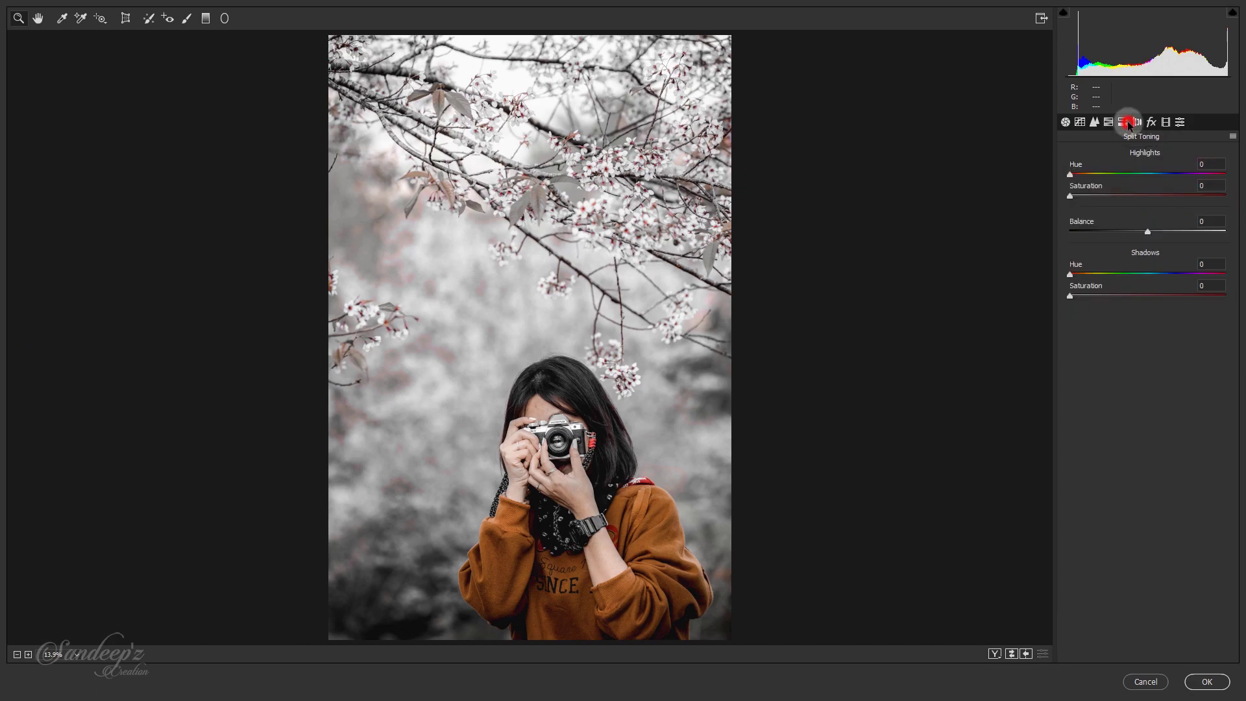
click(1194, 165)
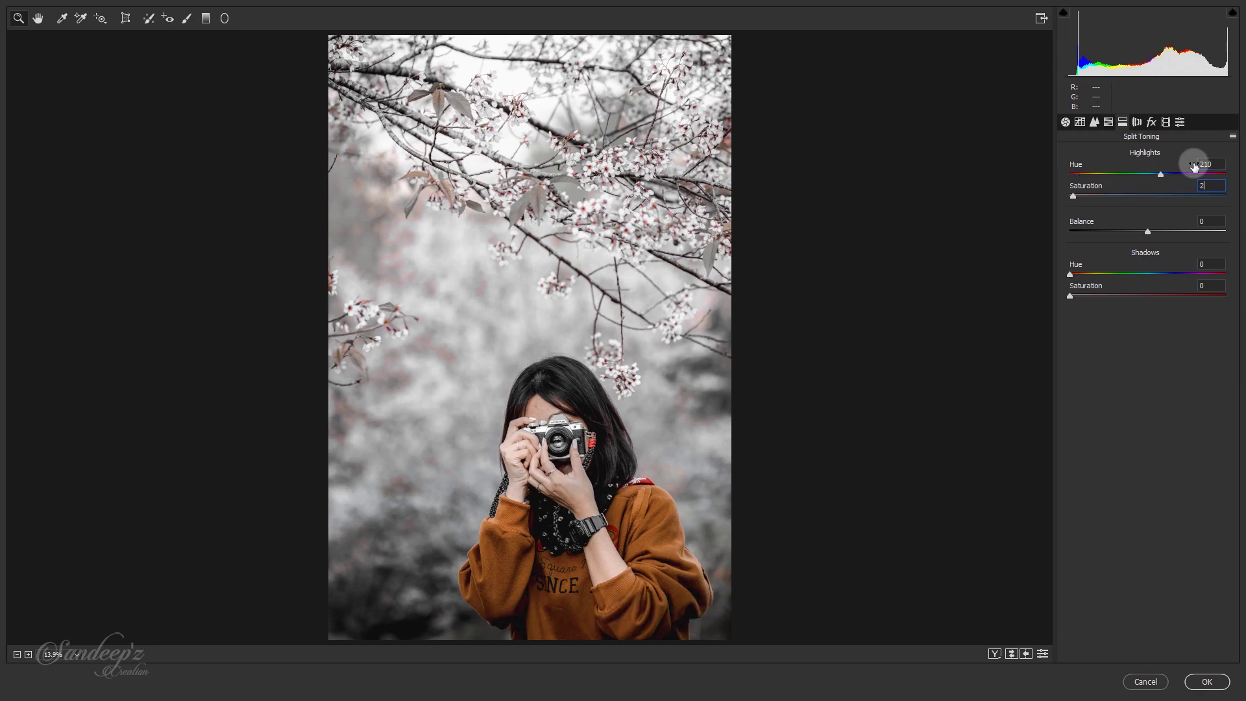
Step: Add a -25 vignette with midpoint 40 and compare before and after
click(1154, 124)
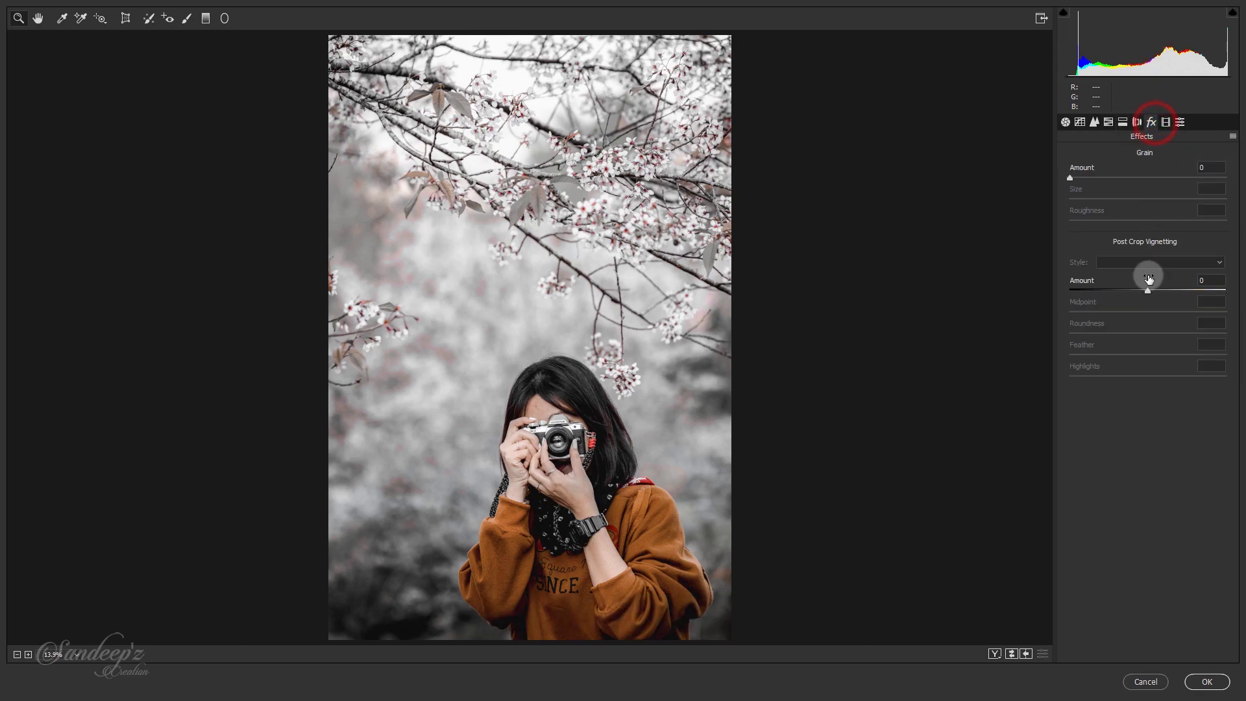
mouse_move(1148, 291)
mouse_down()
mouse_move(1127, 292)
mouse_move(1144, 313)
mouse_up()
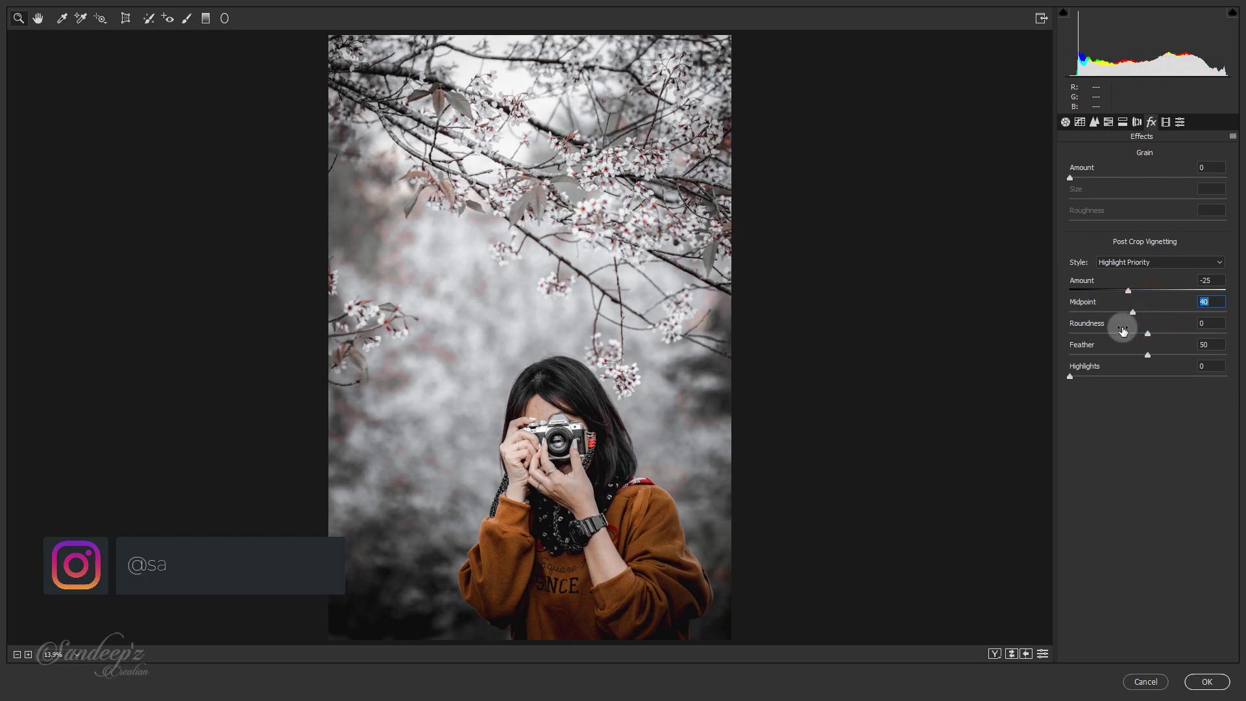
click(994, 654)
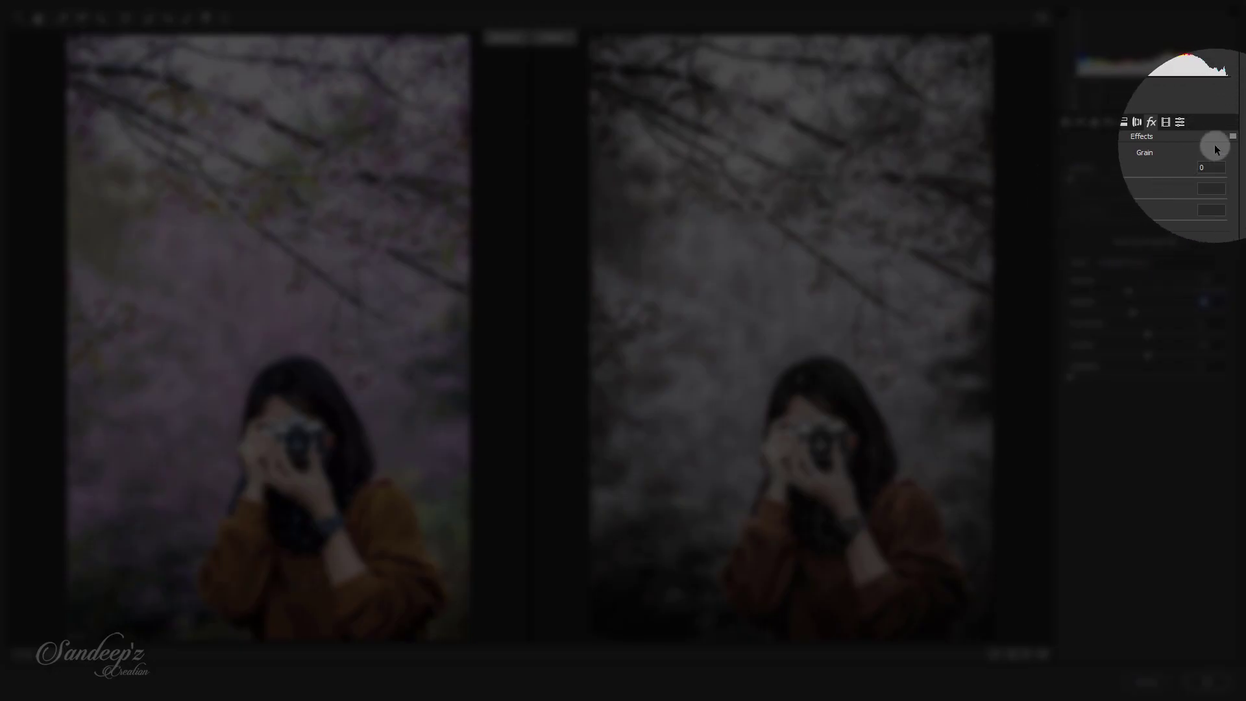
Step: Cancel saving the settings as a preset and apply the grade to the Background copy
click(1233, 136)
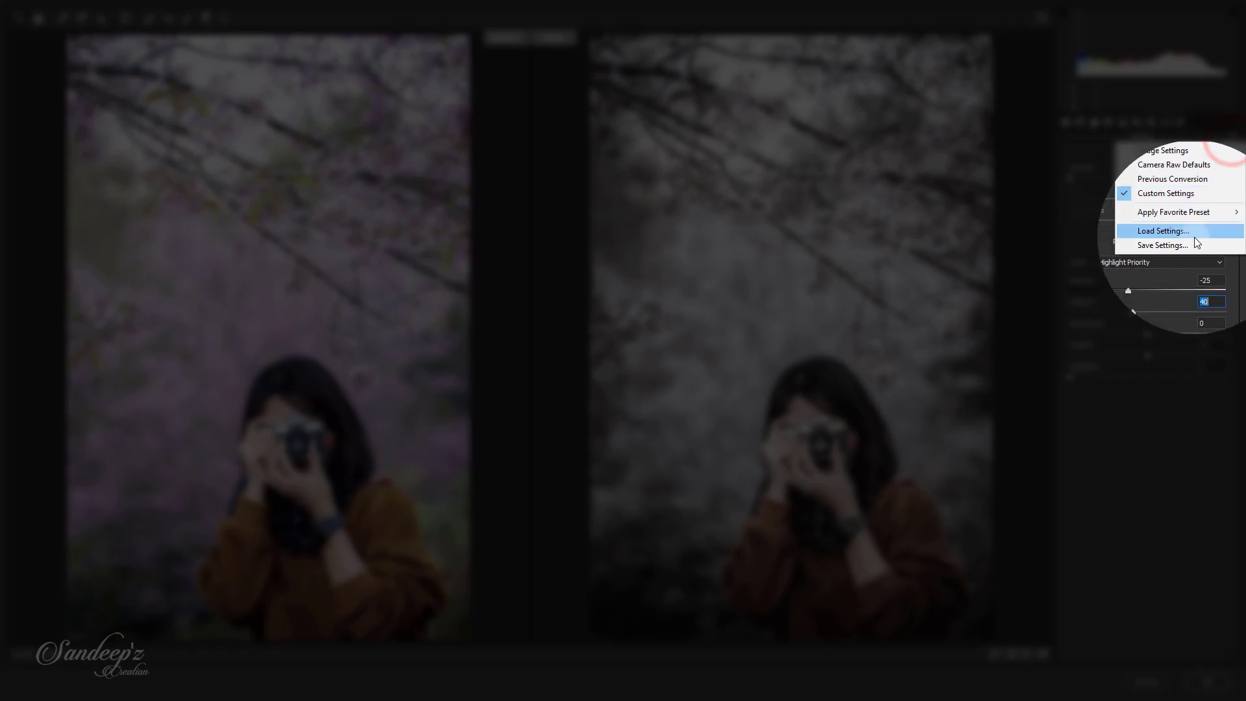
click(1193, 242)
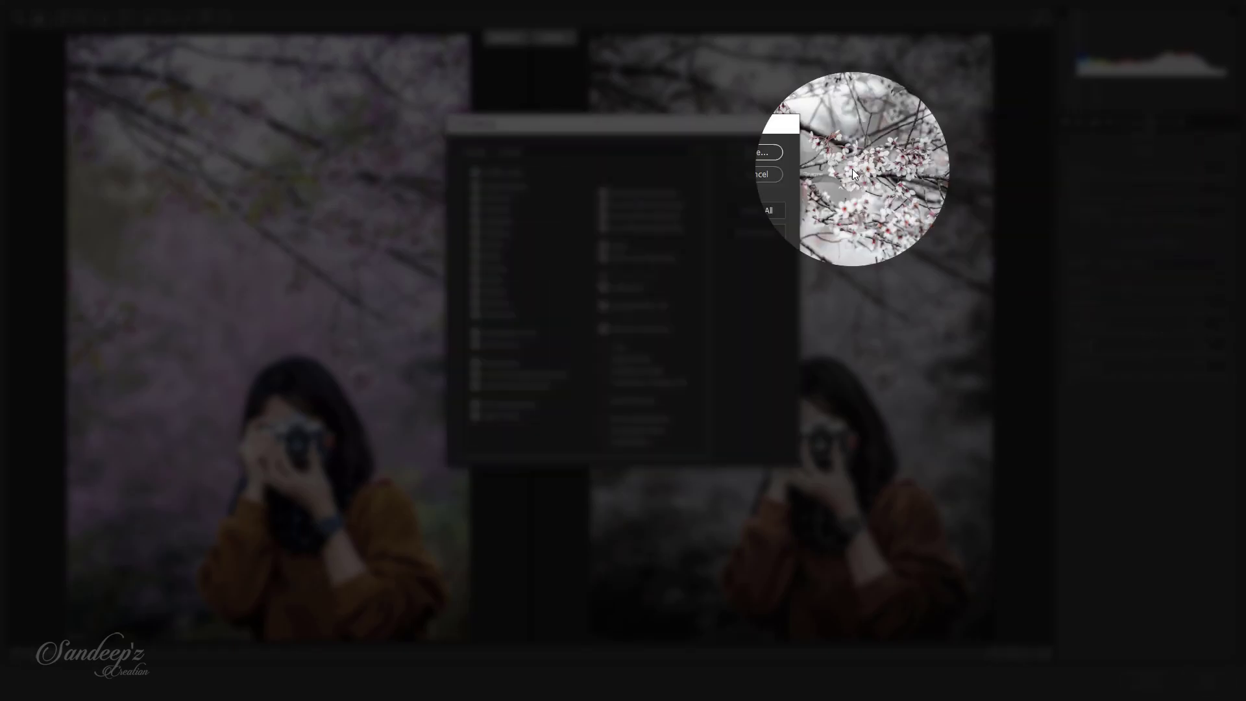
click(758, 177)
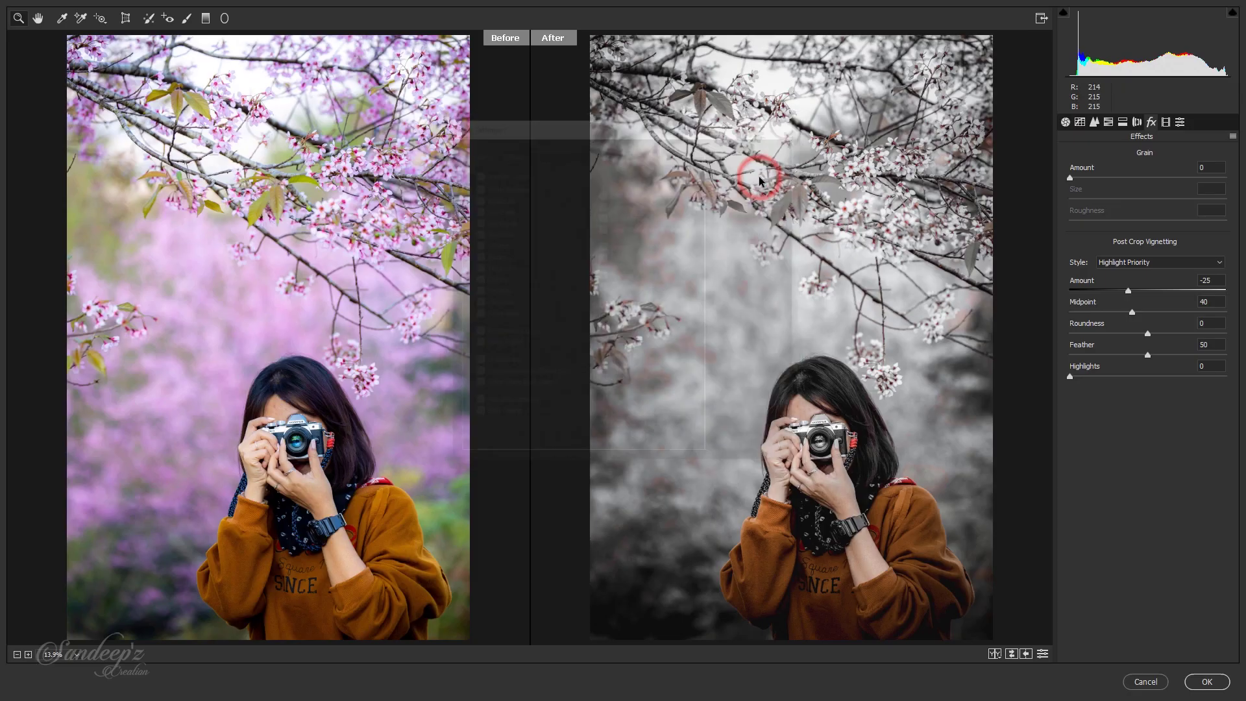
click(1202, 682)
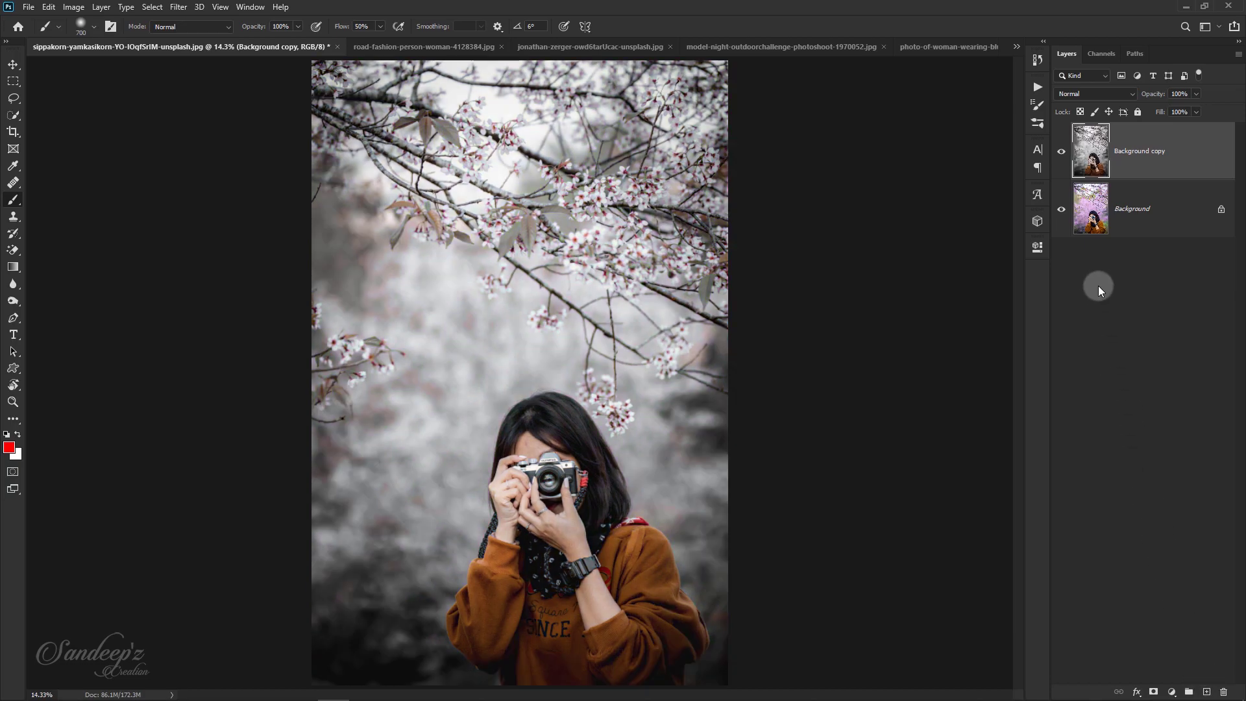
Step: Compare the graded layer against the original, then duplicate the dancer photo's Background layer
click(1061, 154)
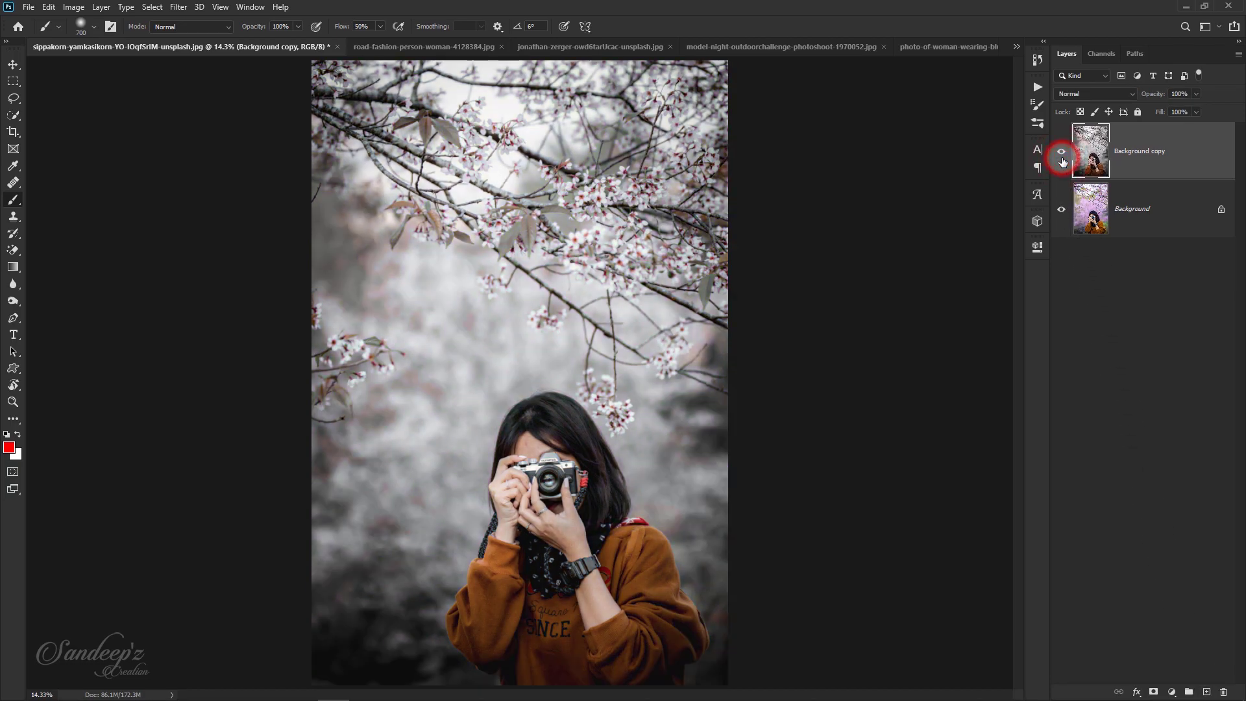
click(1062, 156)
click(1062, 157)
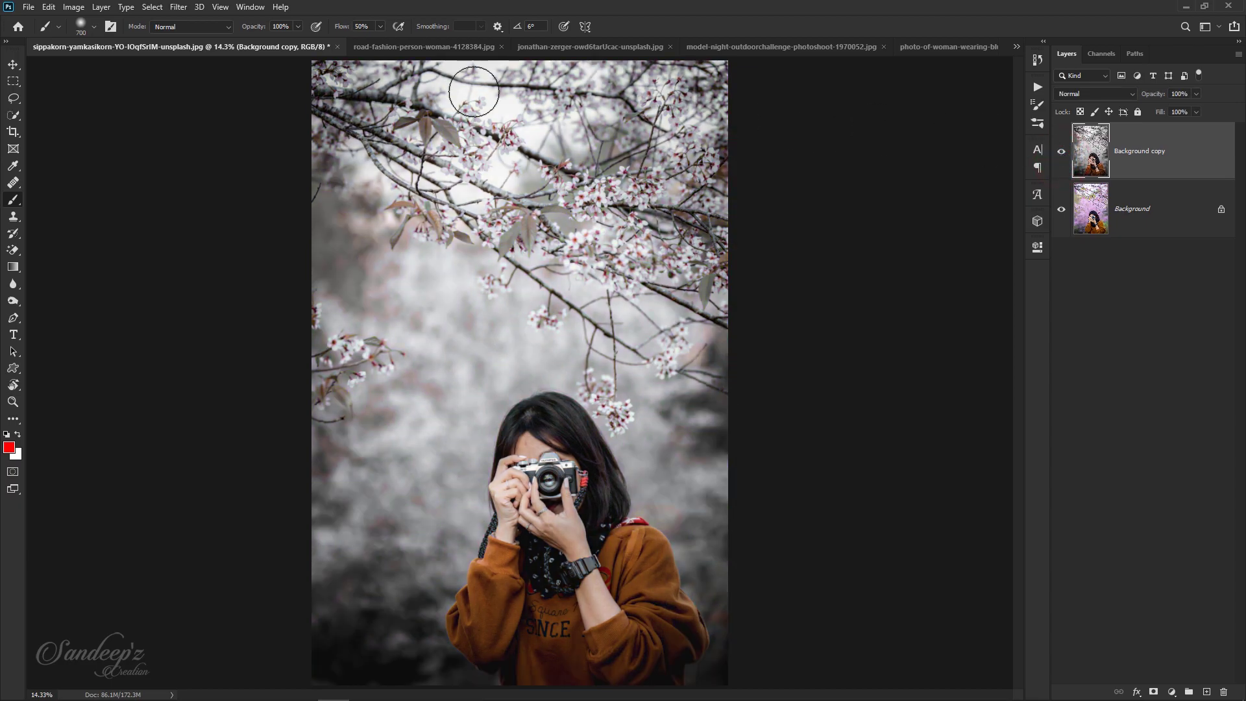
click(430, 47)
drag(1165, 140, 1206, 691)
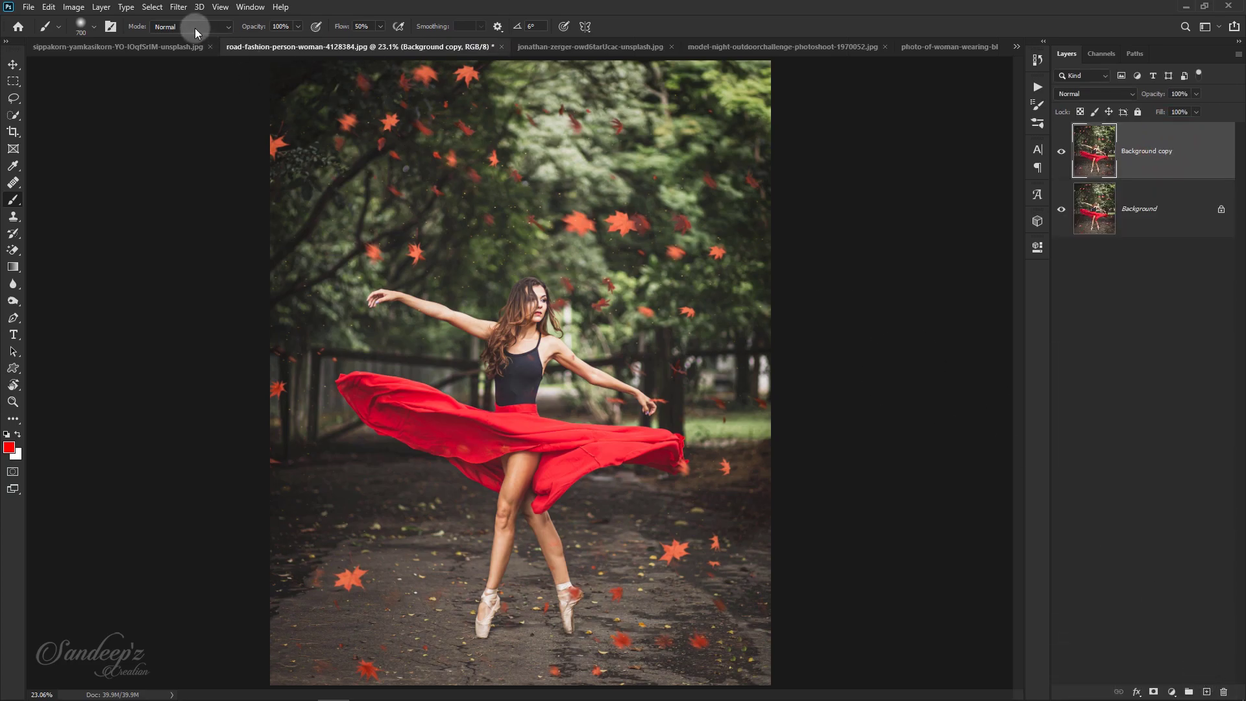
Step: Run the Camera Raw Filter on the dancer copy with the Moody Black preset and compare before/after
click(177, 7)
click(187, 85)
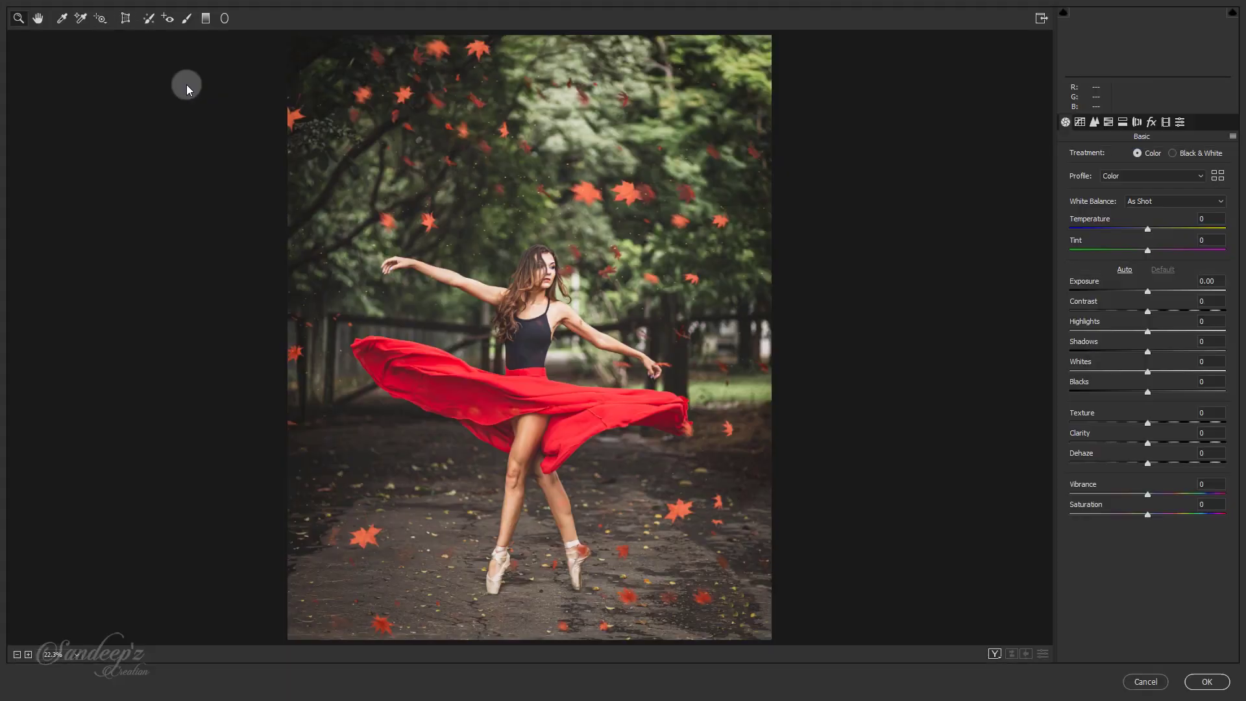
click(1233, 136)
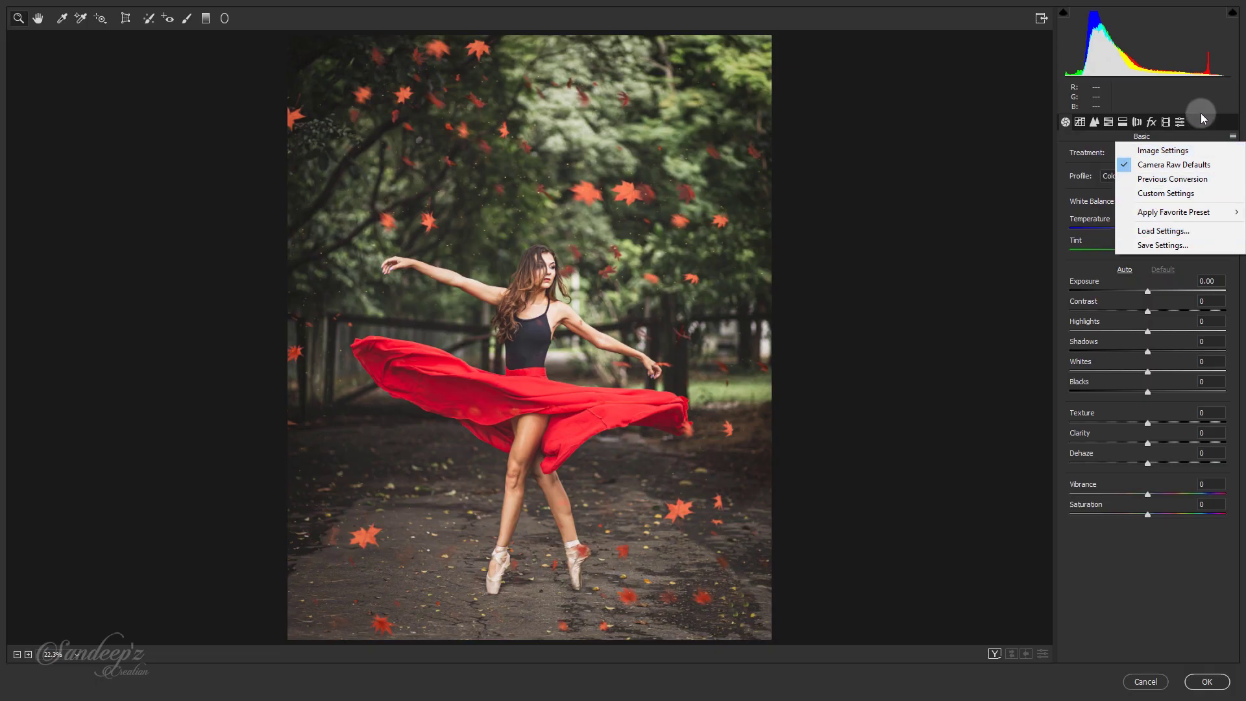
click(1201, 113)
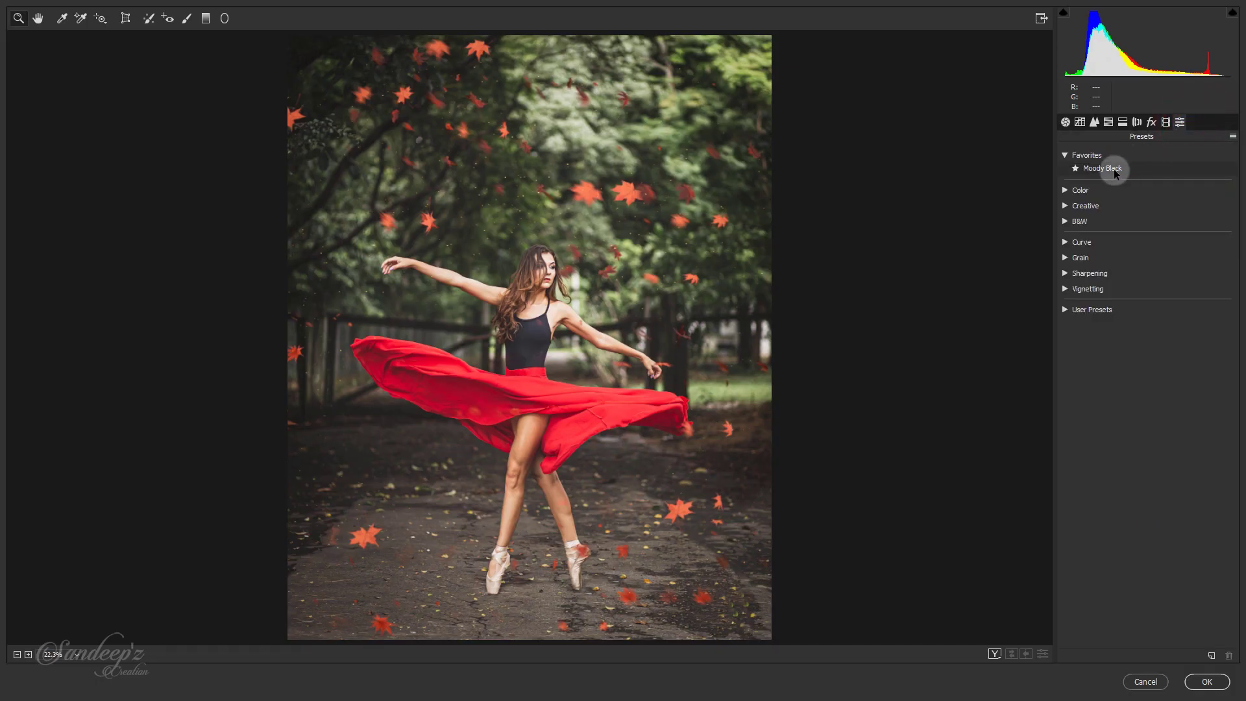
click(1115, 169)
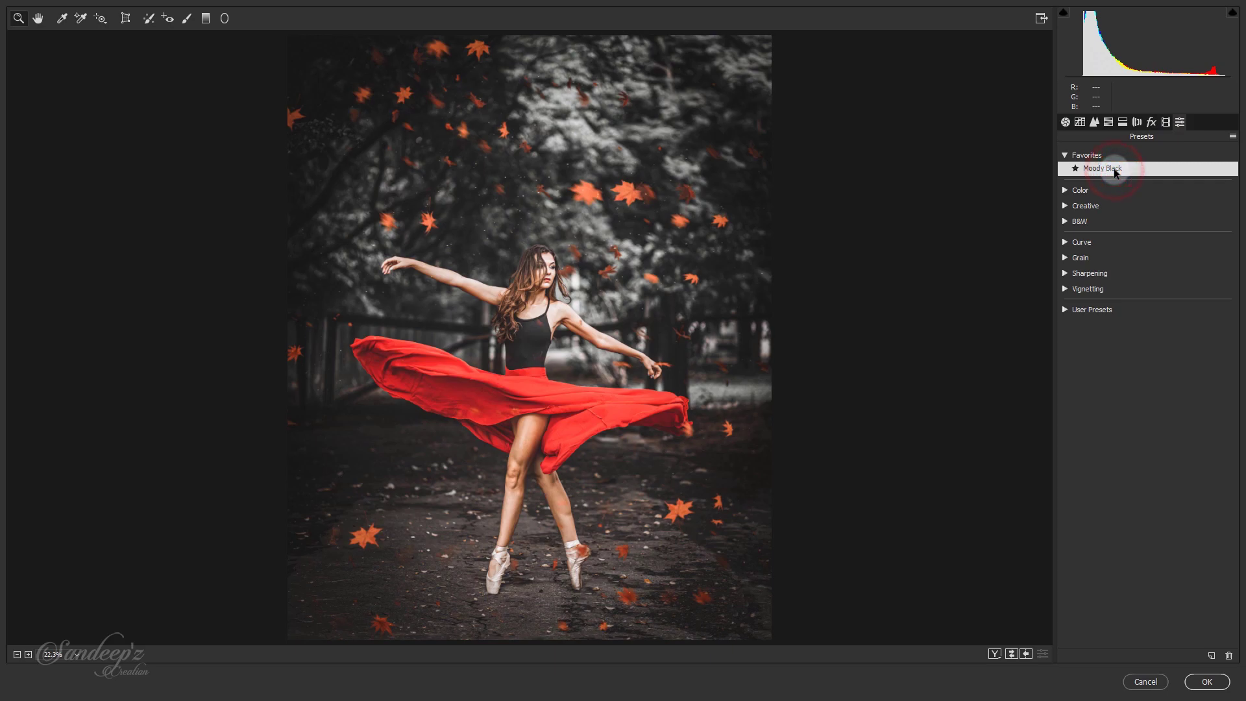
click(993, 655)
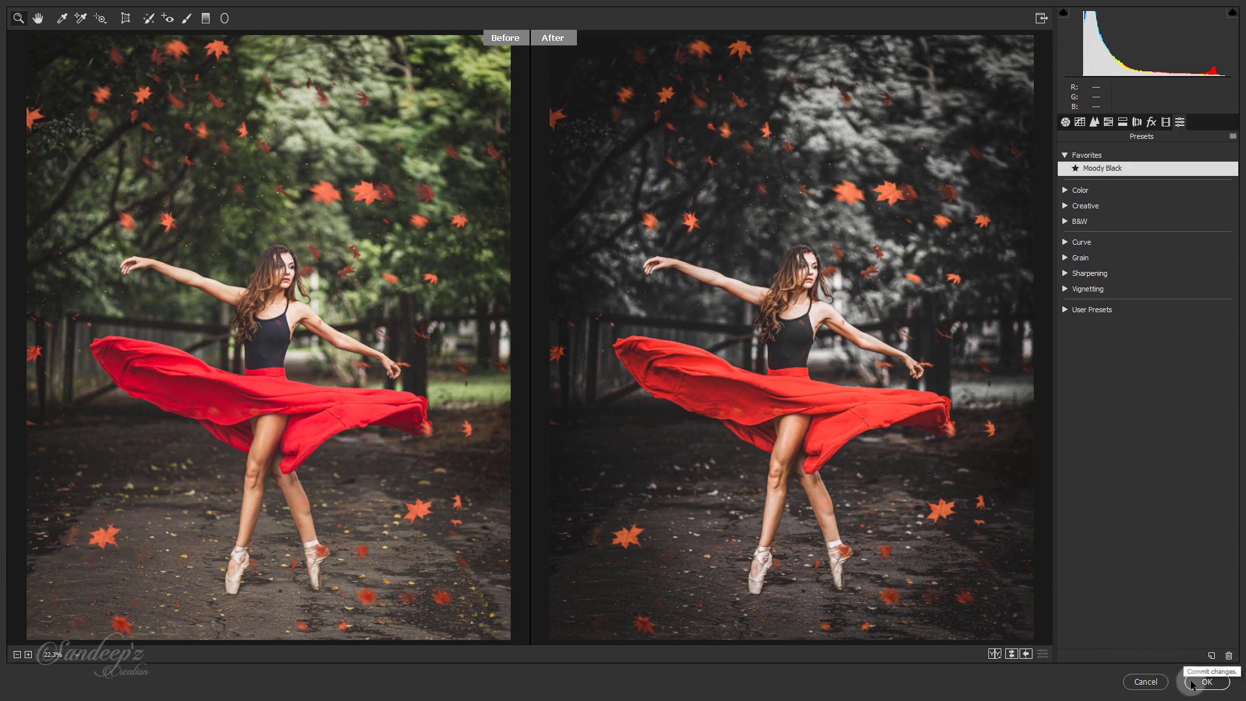
click(1065, 122)
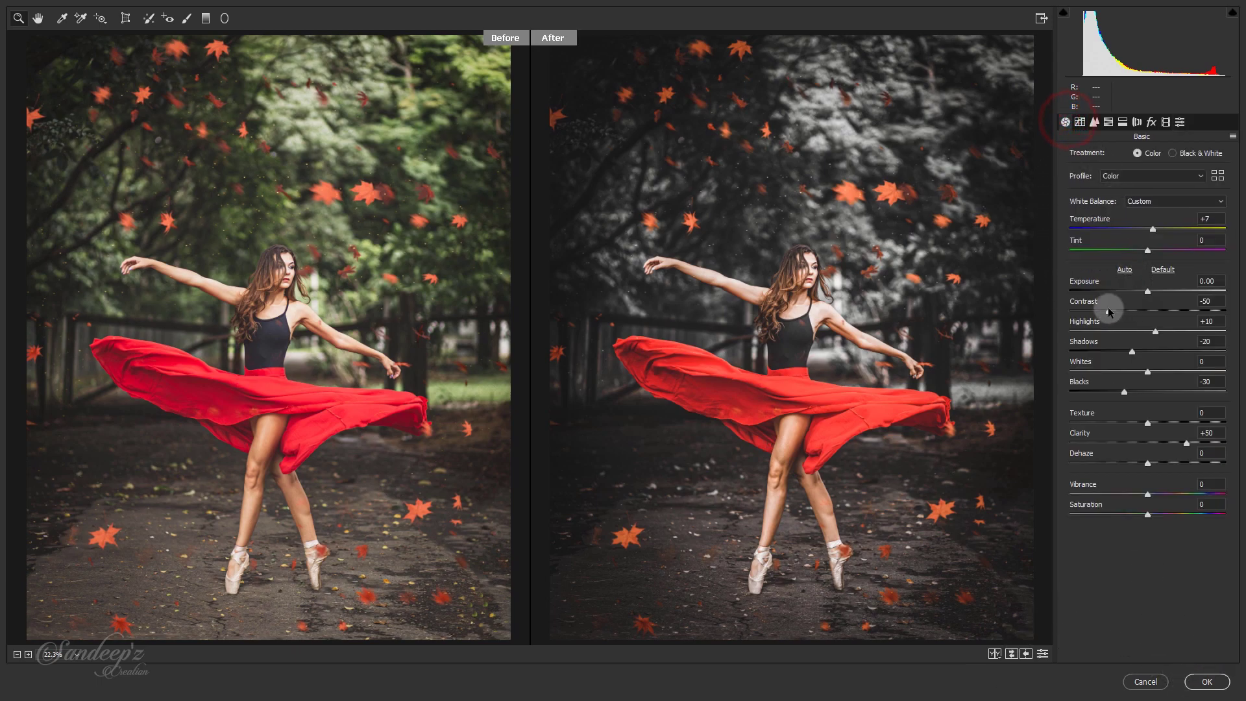
Step: Ease Contrast to -40, adjust Dehaze and Vibrance, and apply the grade to the copy
mouse_move(1108, 309)
mouse_down()
mouse_move(1092, 316)
mouse_move(1116, 316)
mouse_up()
drag(1149, 464, 1187, 443)
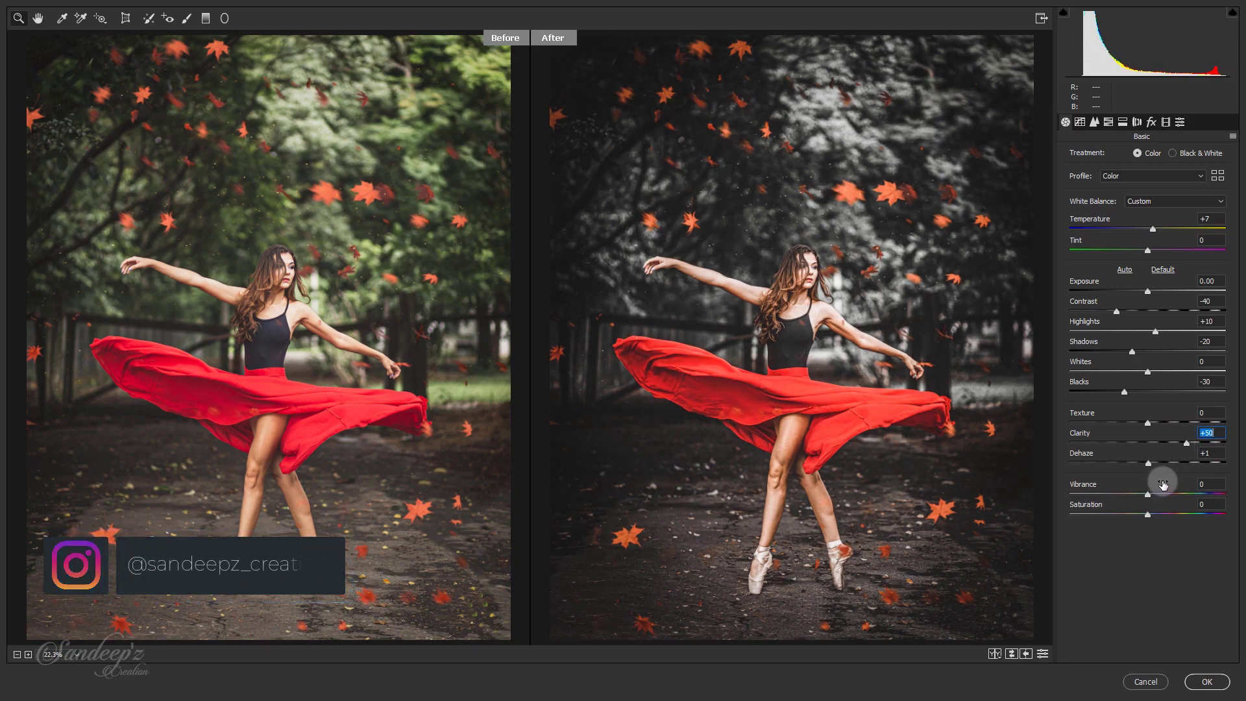
mouse_move(1148, 496)
mouse_down()
mouse_move(1199, 495)
mouse_move(1115, 498)
mouse_move(1143, 494)
mouse_up()
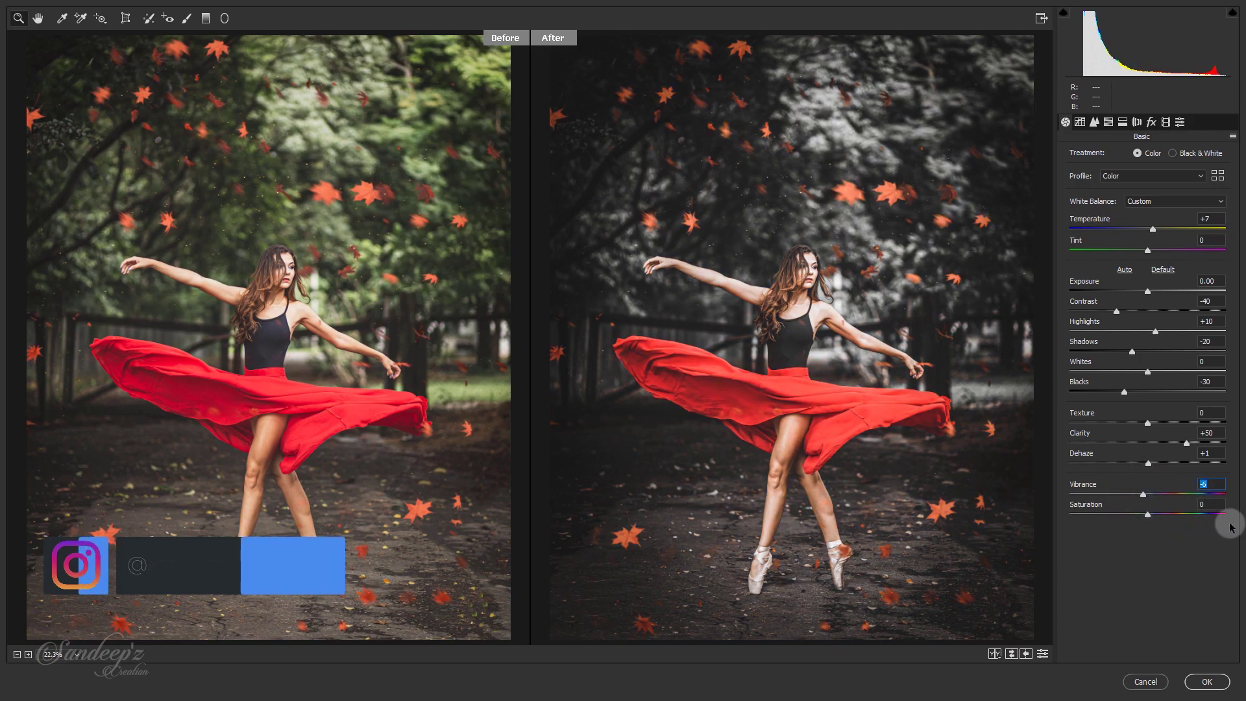
click(1207, 681)
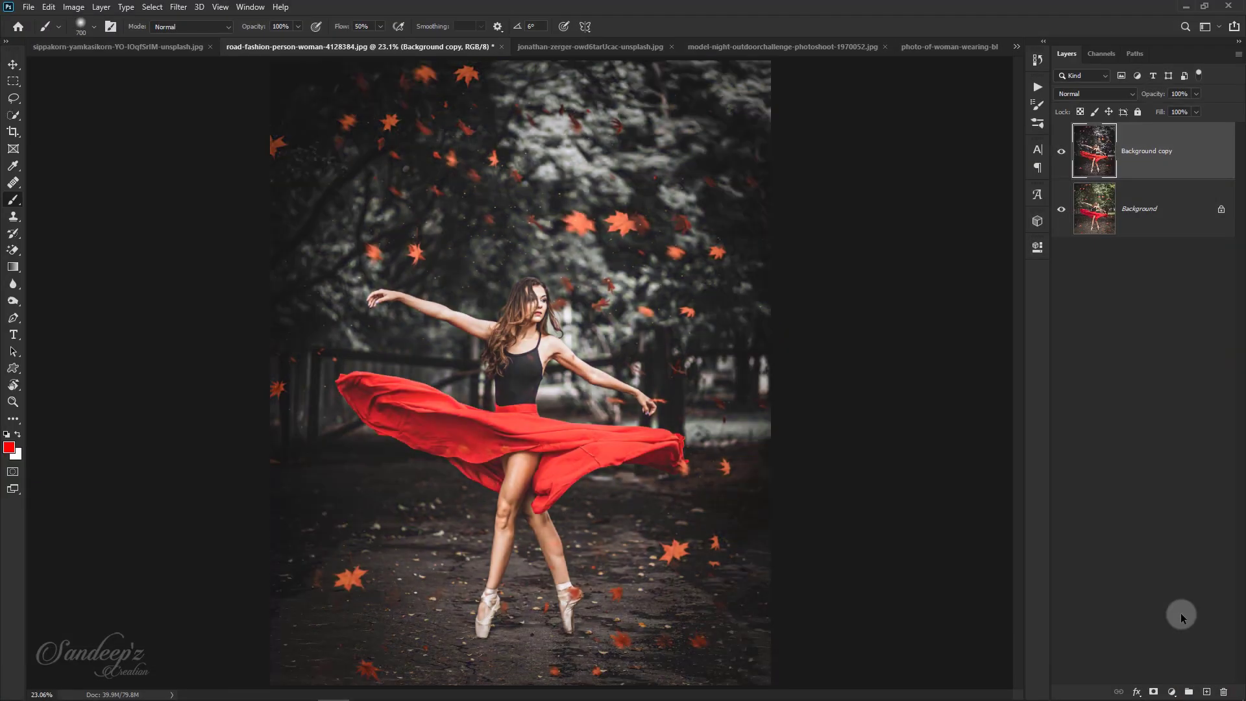
Step: Reapply the last Camera Raw grade to the denim-jacket portrait
click(1059, 151)
click(1059, 152)
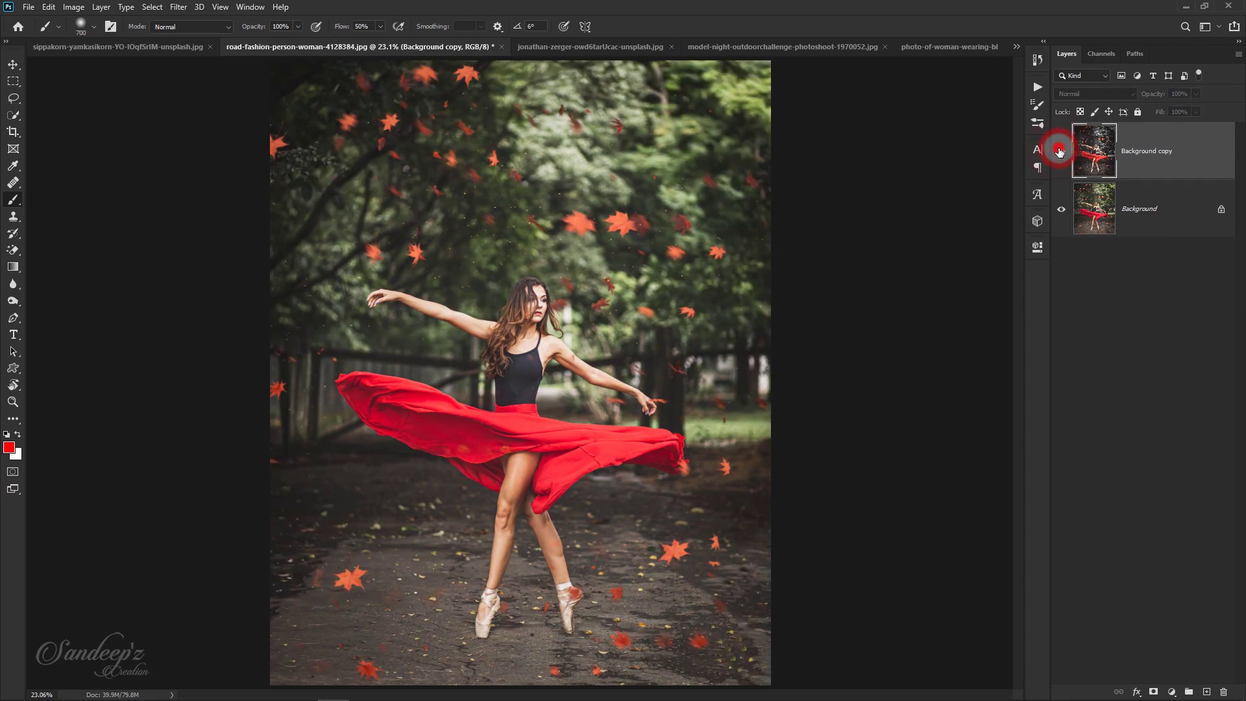
click(623, 44)
click(182, 7)
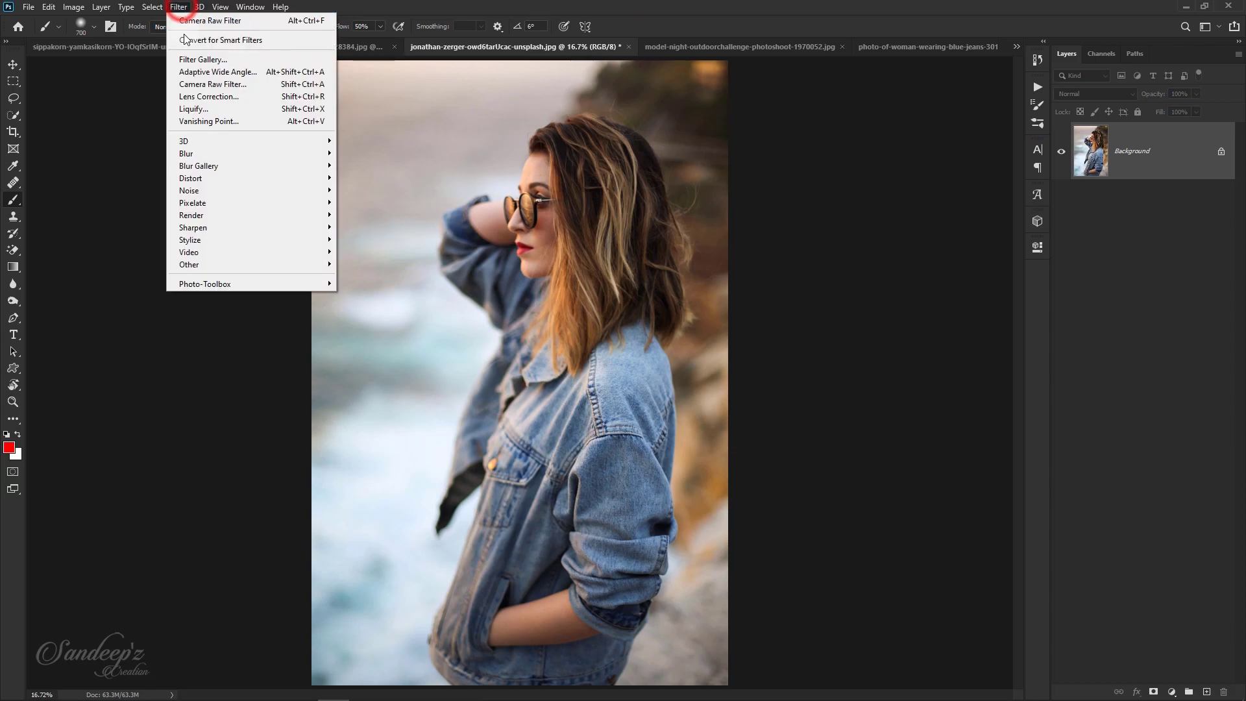
click(190, 29)
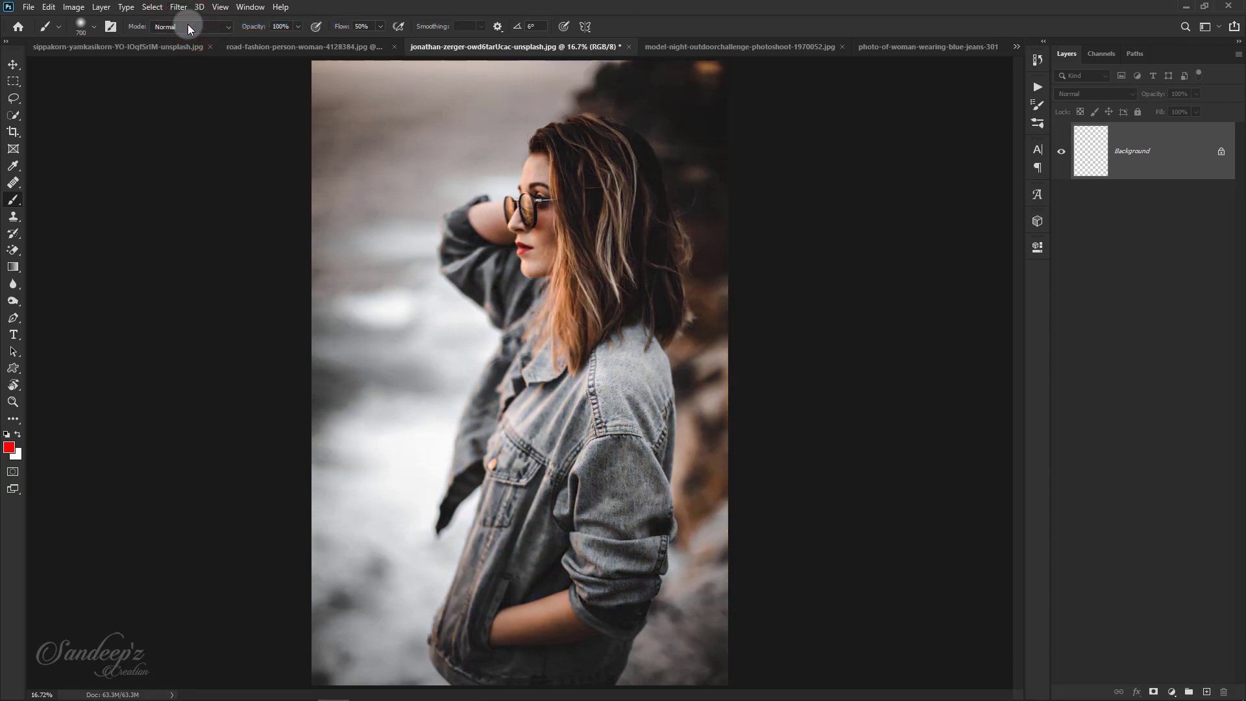
Step: Compare the denim-jacket portrait before and after the moody grey grade, keeping the grade applied
key(ctrl+z)
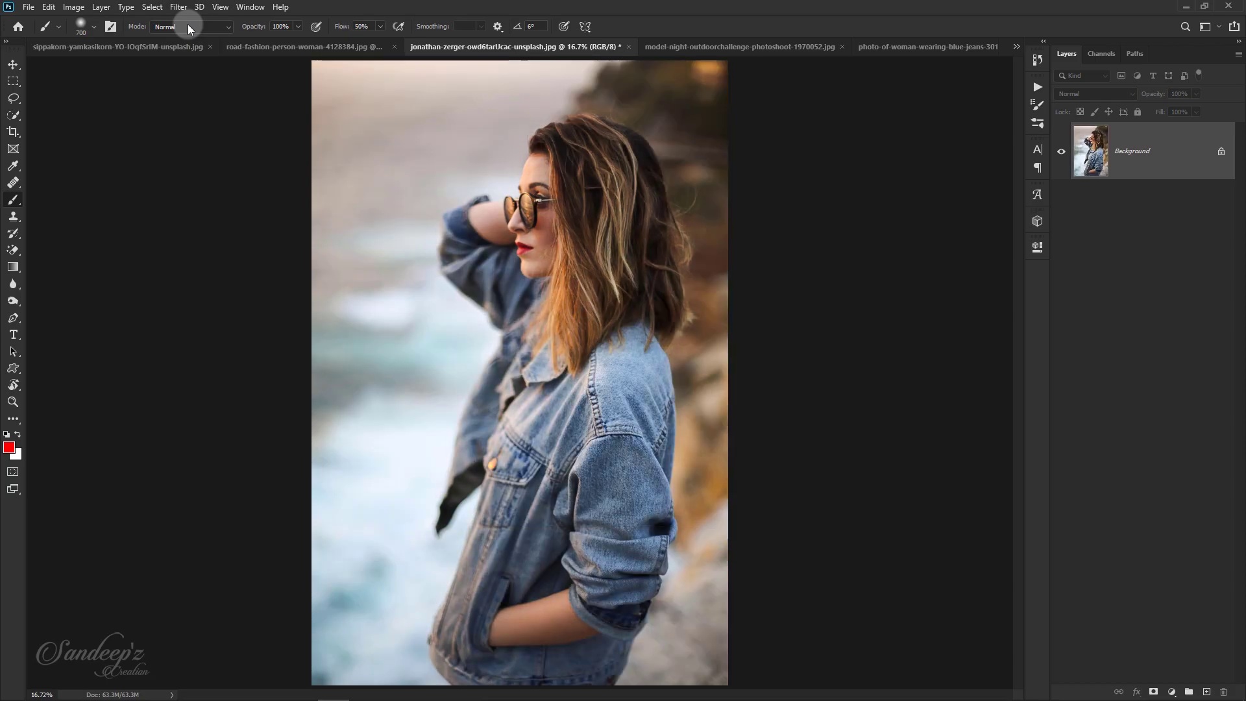
key(ctrl+shift+z)
key(ctrl+z)
key(ctrl+shift+z)
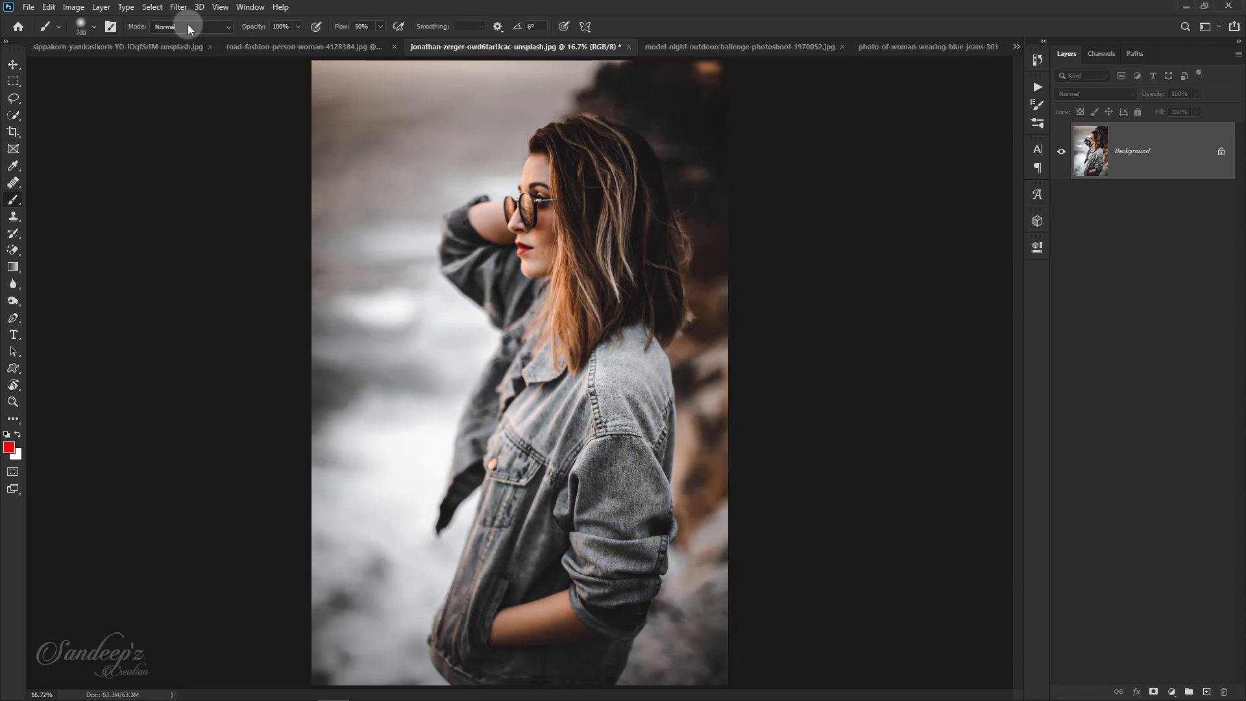
key(ctrl+z)
key(ctrl+shift+z)
click(668, 48)
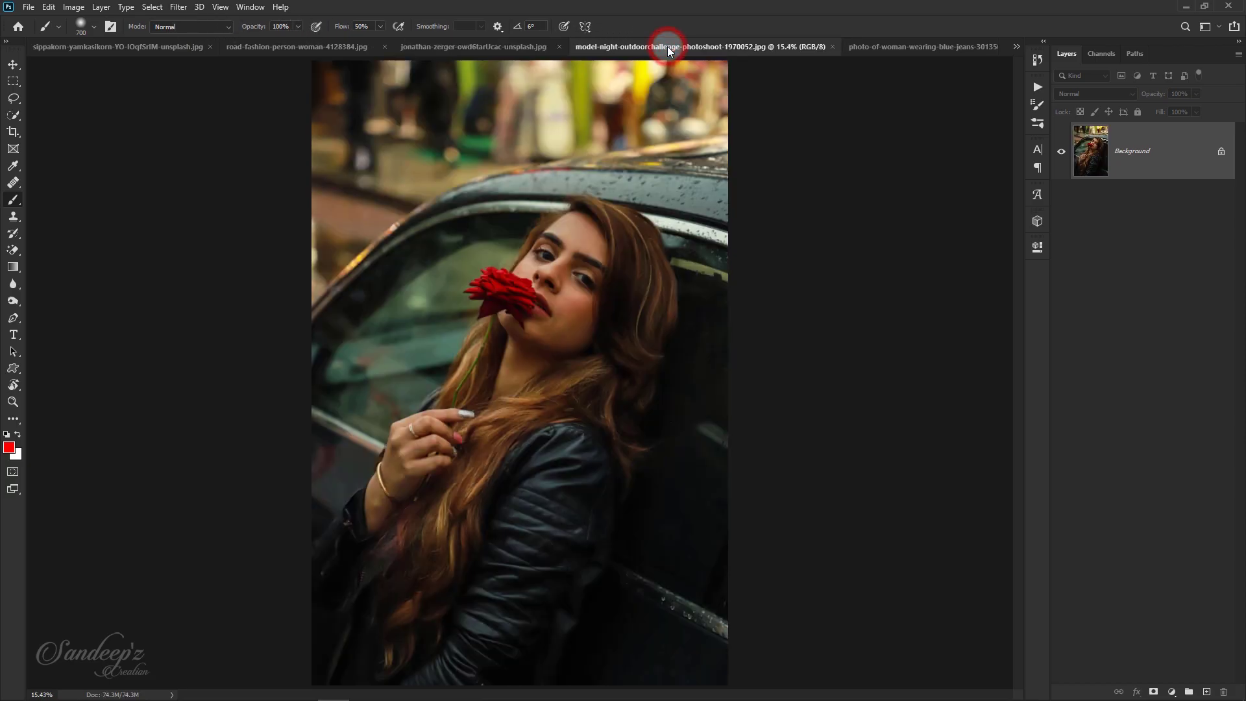
Step: Reapply the moody Camera Raw grade to the rose portrait, compare before and after, and keep it
click(178, 7)
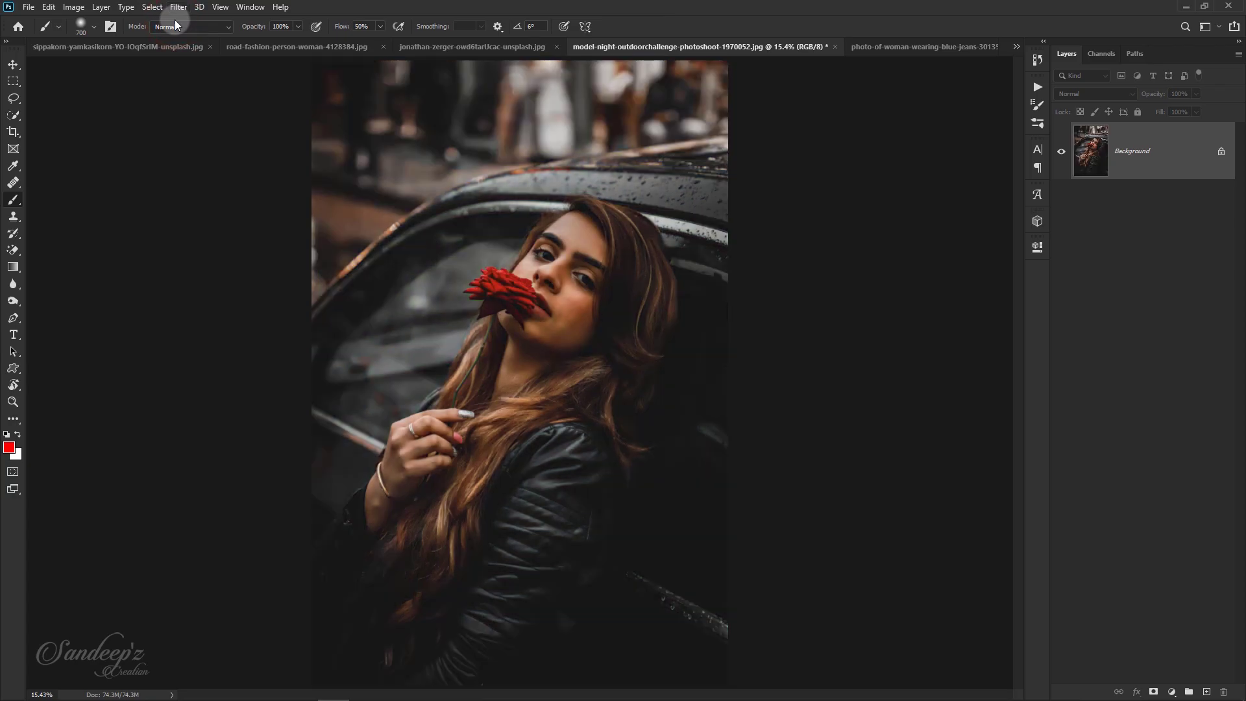
key(ctrl+z)
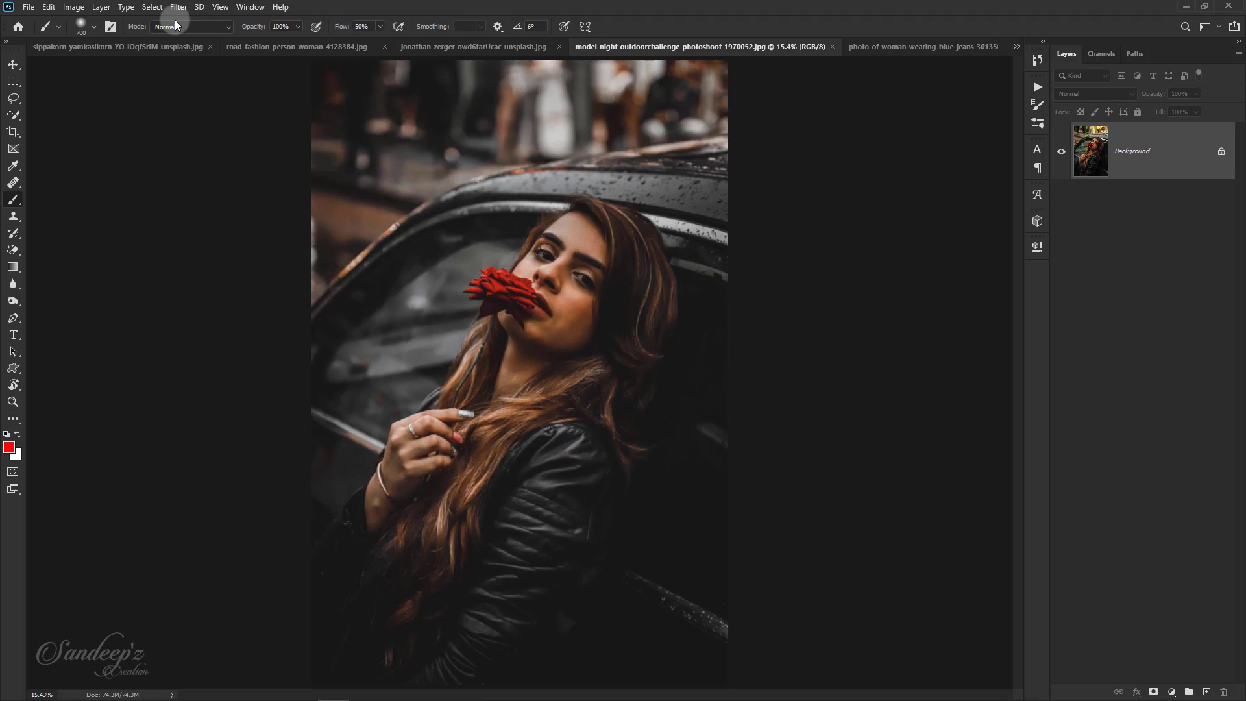
key(ctrl+shift+z)
key(ctrl+z)
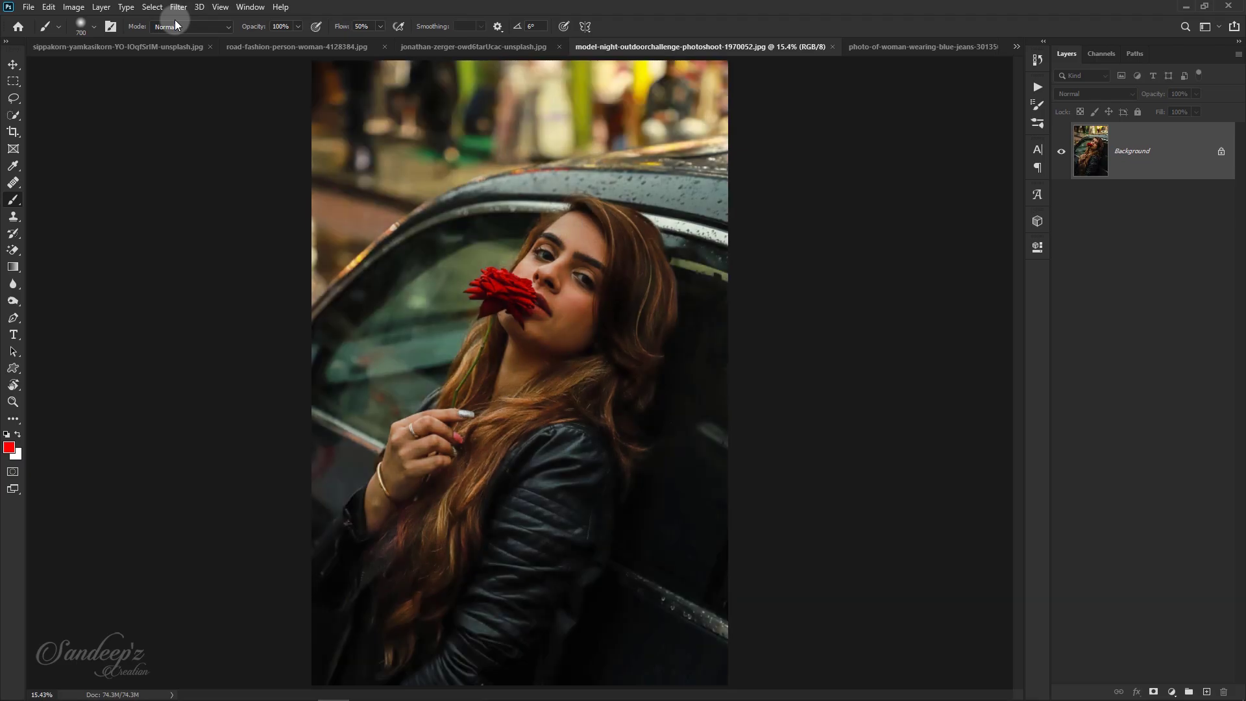
key(ctrl+shift+z)
key(ctrl+z)
key(ctrl+shift+z)
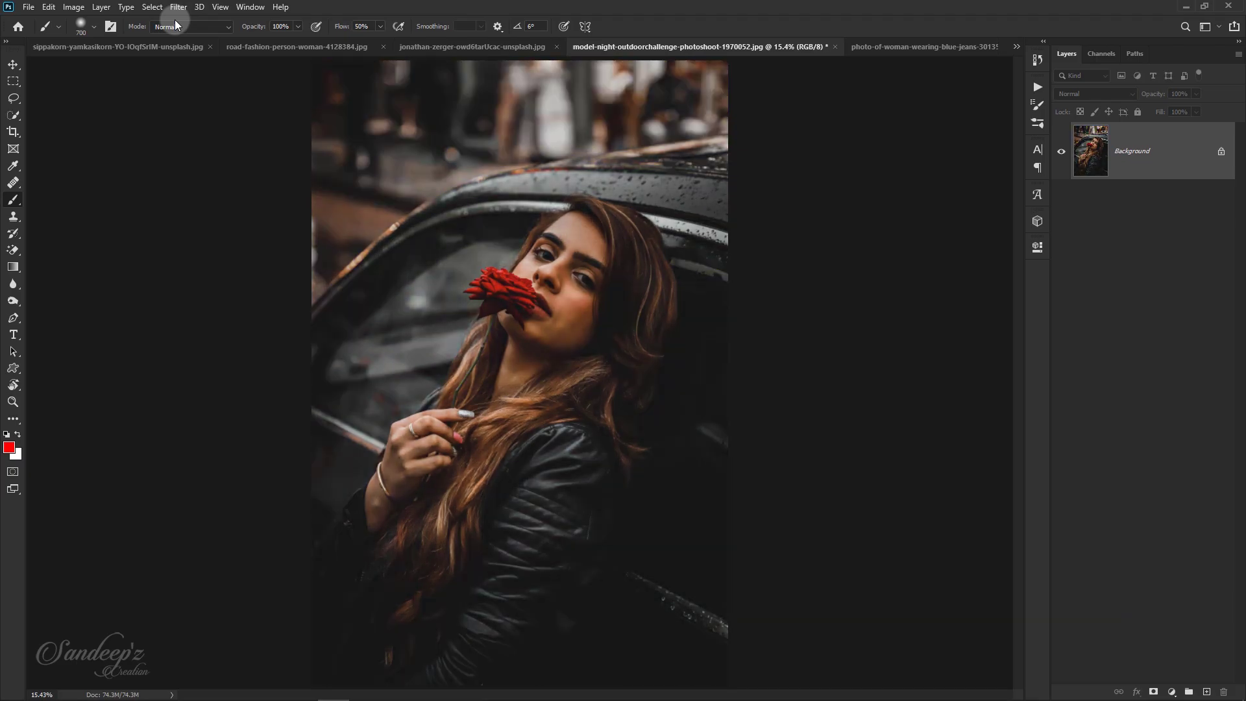
Step: Reapply the last Camera Raw grade to the beach portrait, compare before and after, and keep it
click(886, 46)
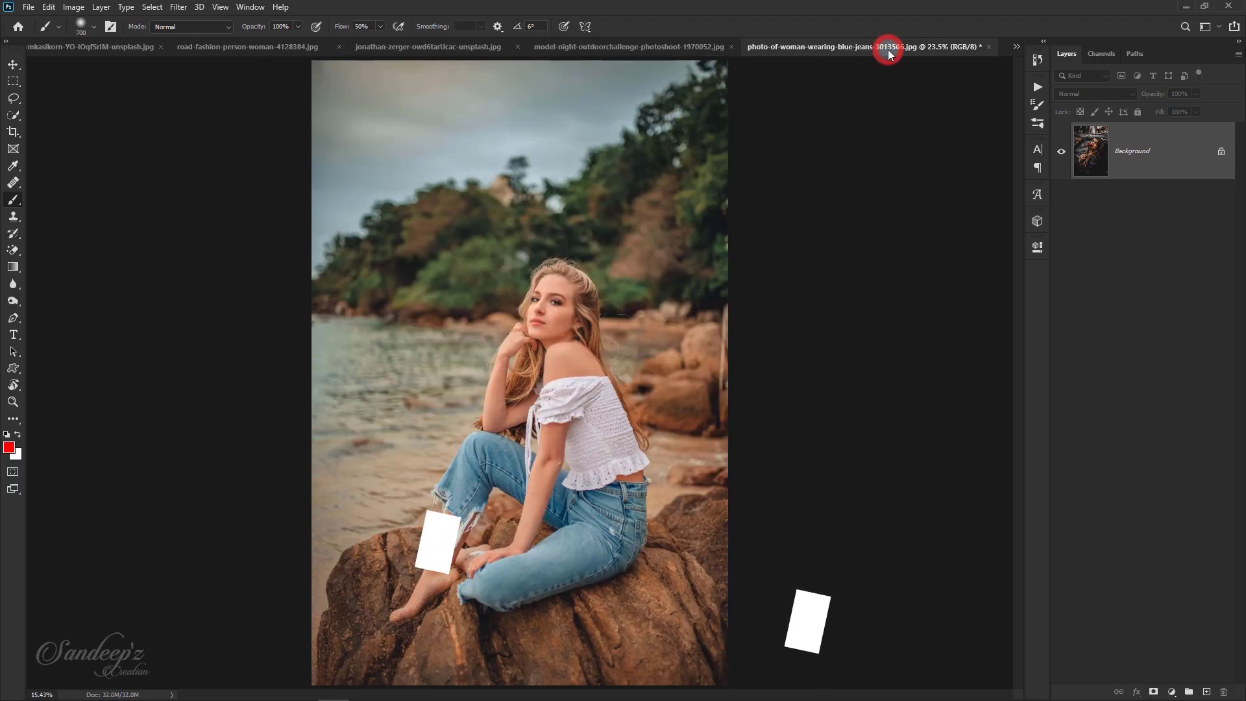
click(179, 6)
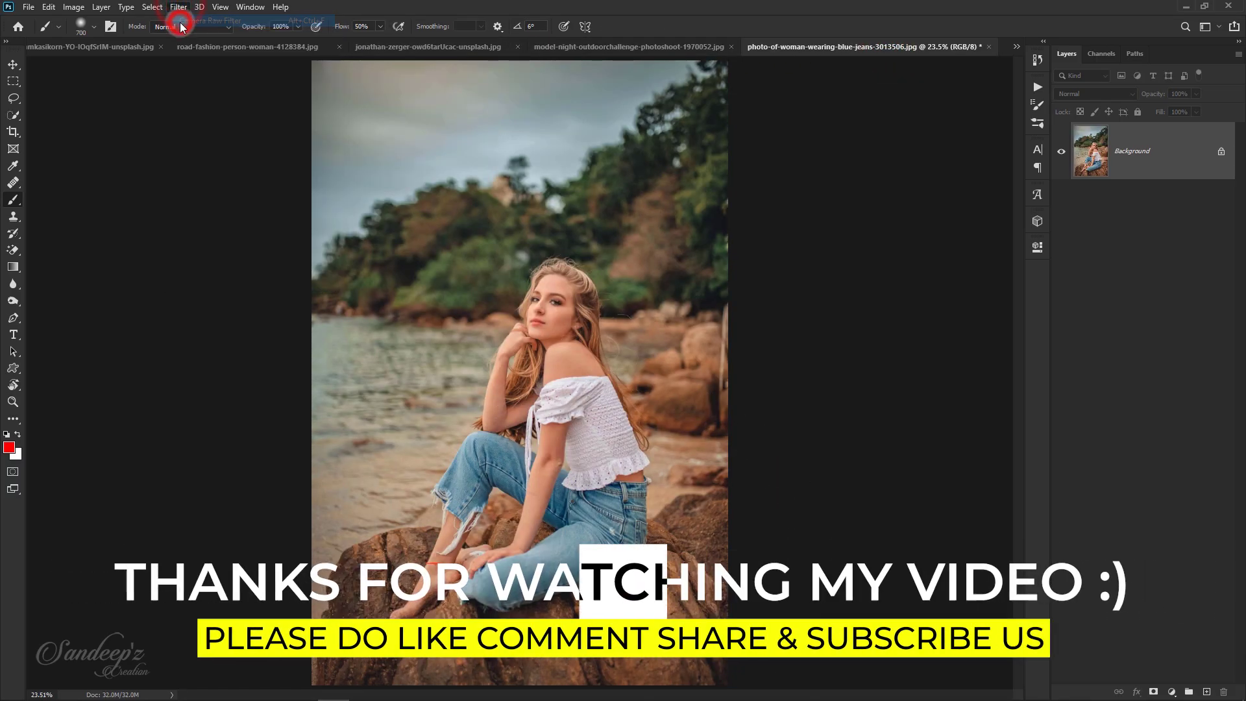
key(ctrl+shift+z)
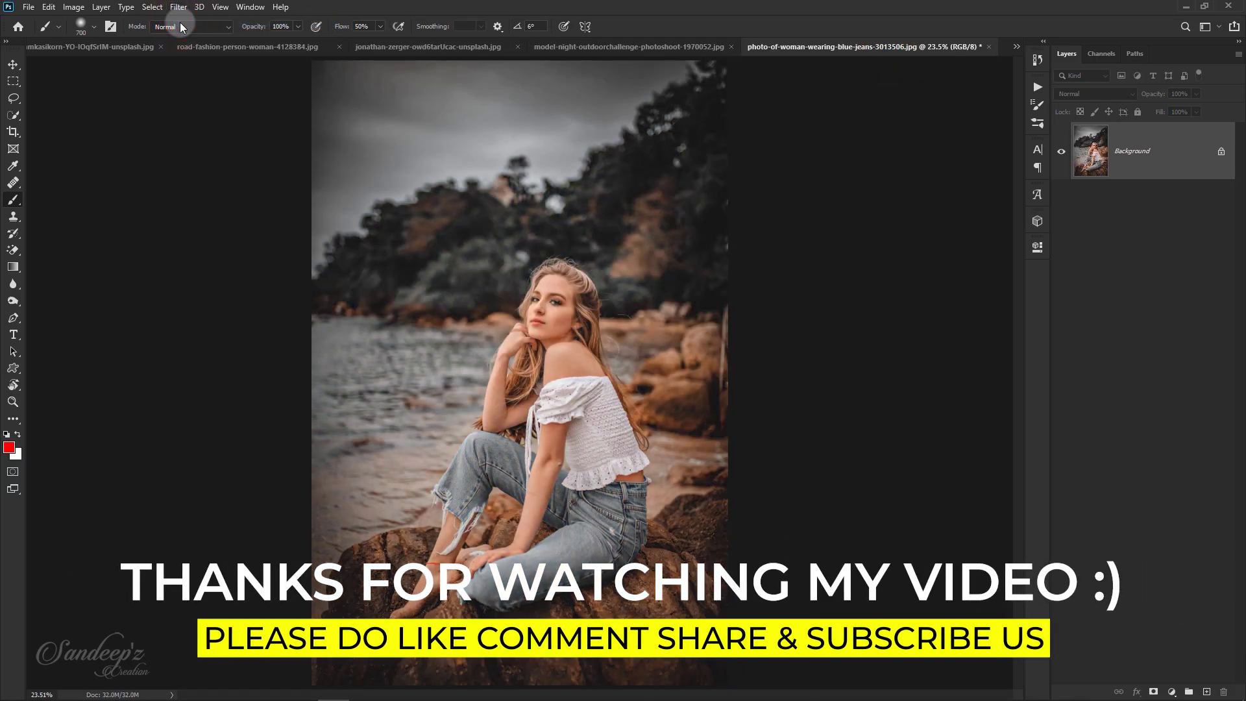
key(ctrl+z)
key(ctrl+shift+z)
key(ctrl+z)
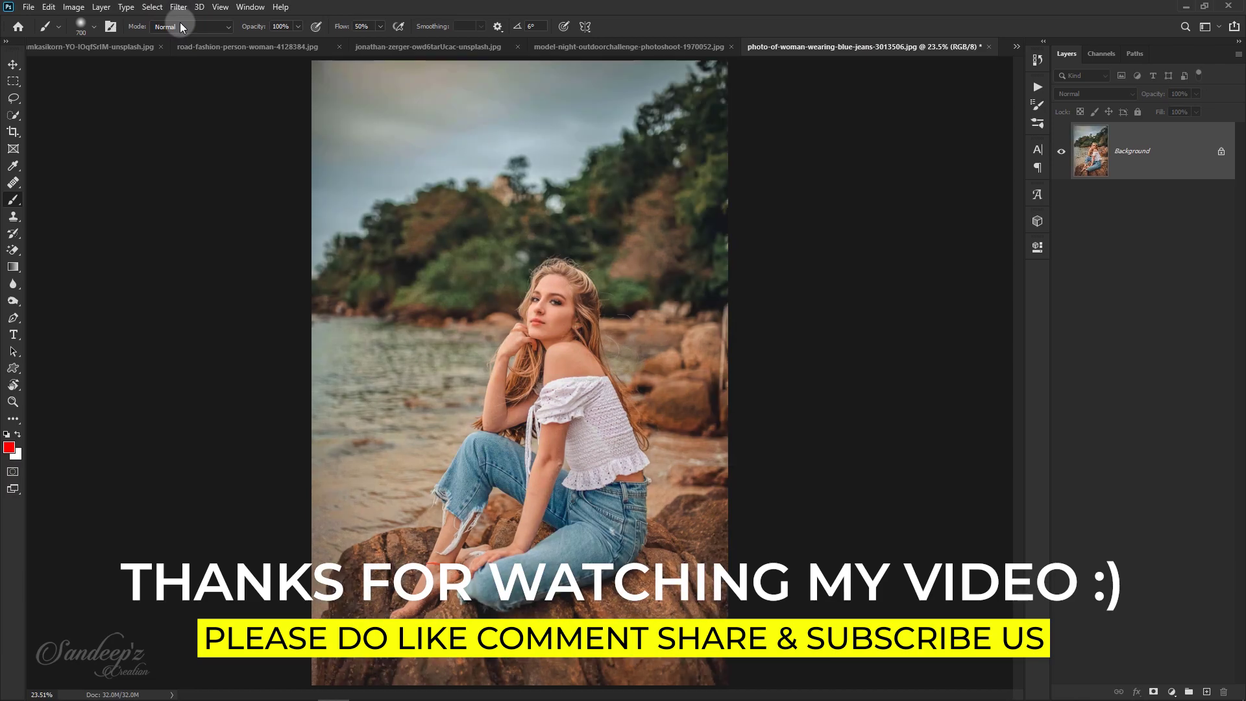
key(ctrl+shift+z)
key(ctrl+z)
key(ctrl+shift+z)
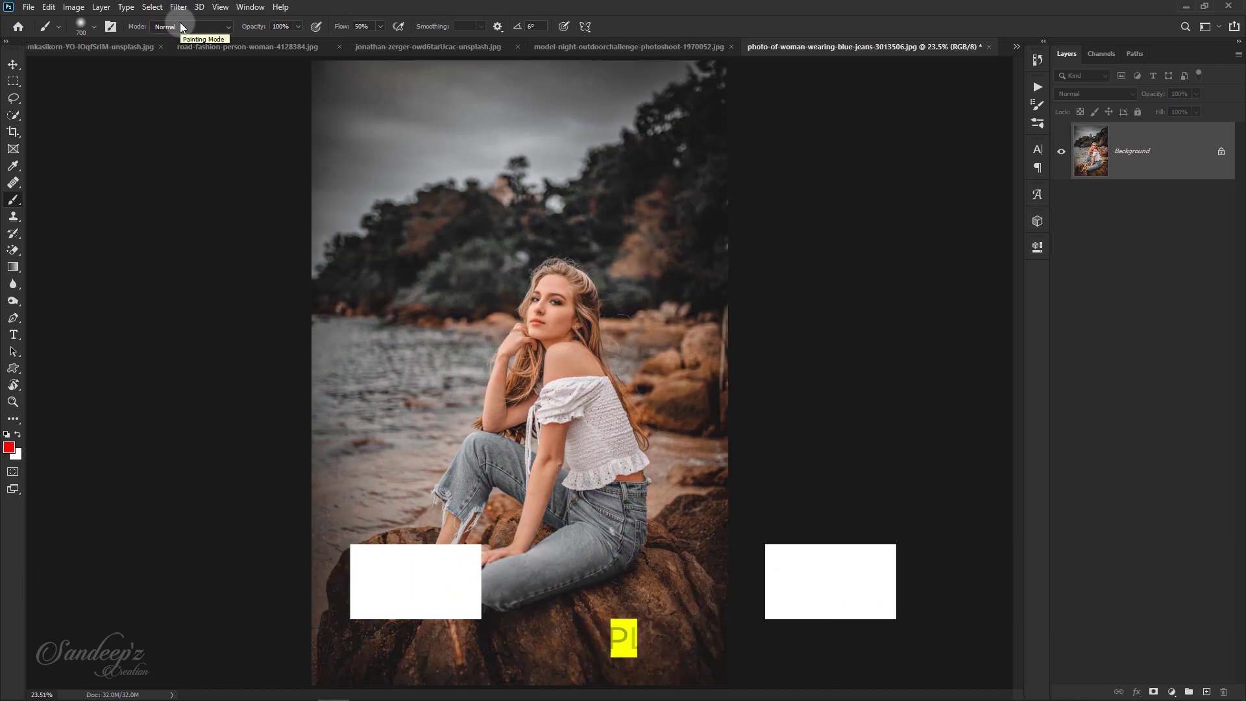
key(ctrl+z)
key(ctrl+shift+z)
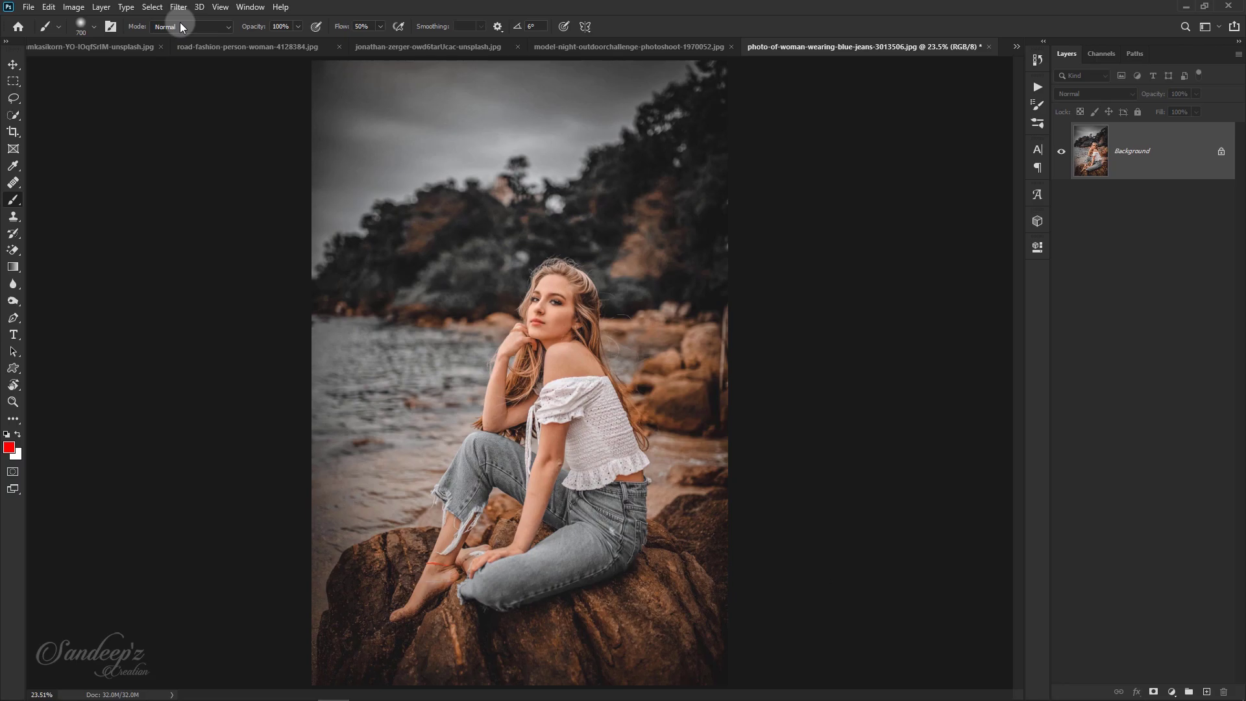